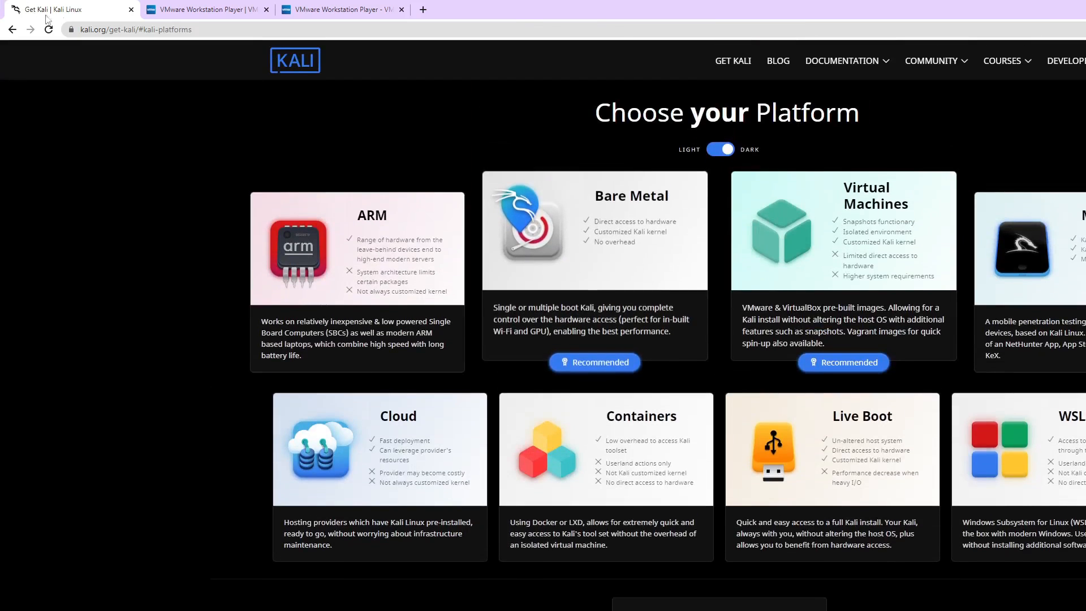
# - Open the free download page for VMware Workstation 16.2.1 Player and find the Windows 64-bit installer
pyautogui.click(184, 8)
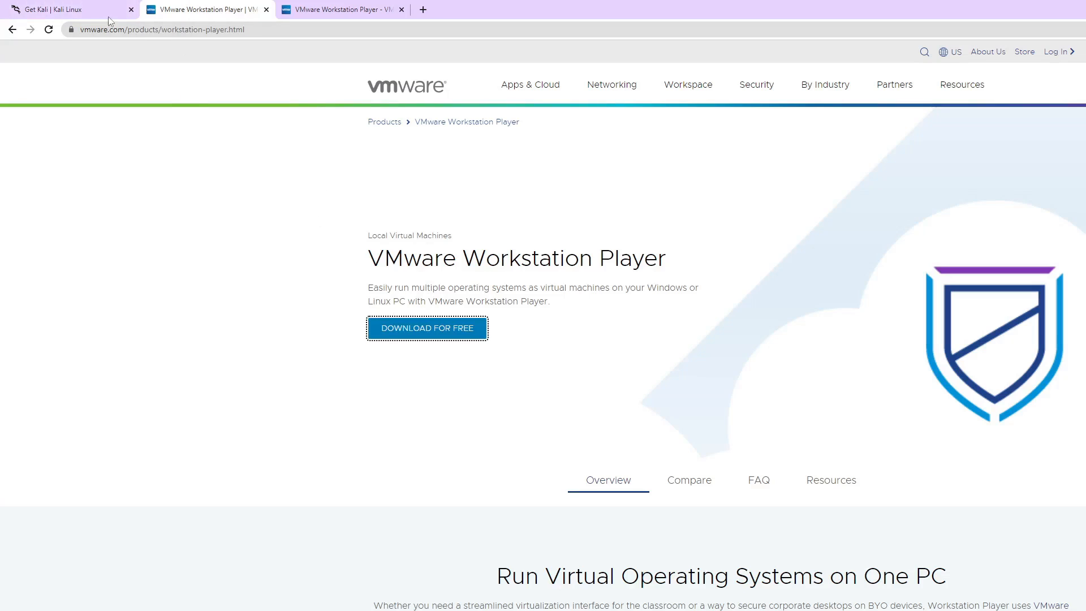
pyautogui.click(446, 334)
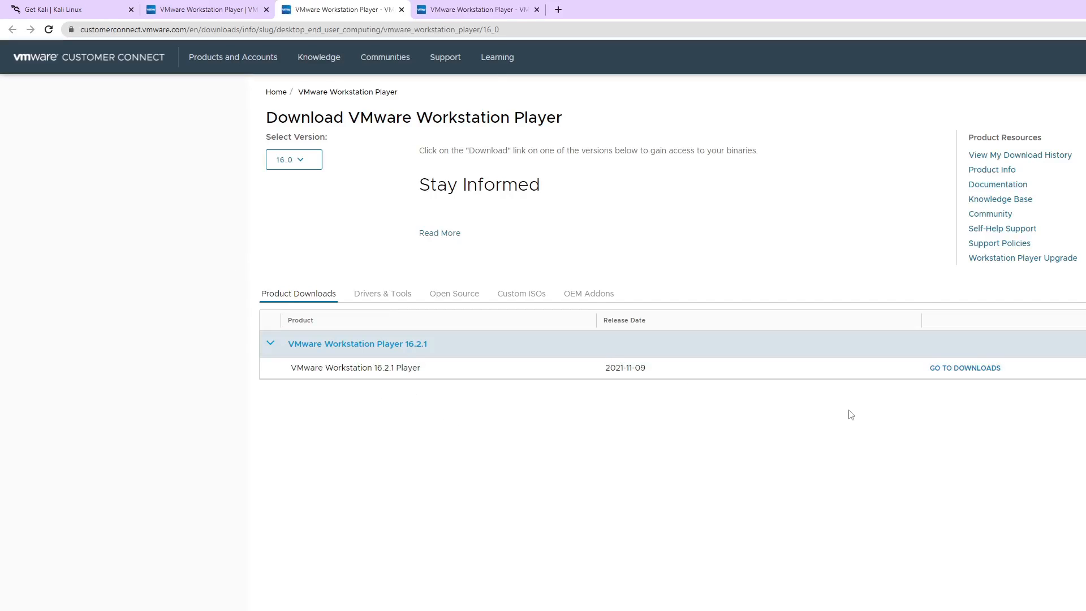
pyautogui.click(958, 372)
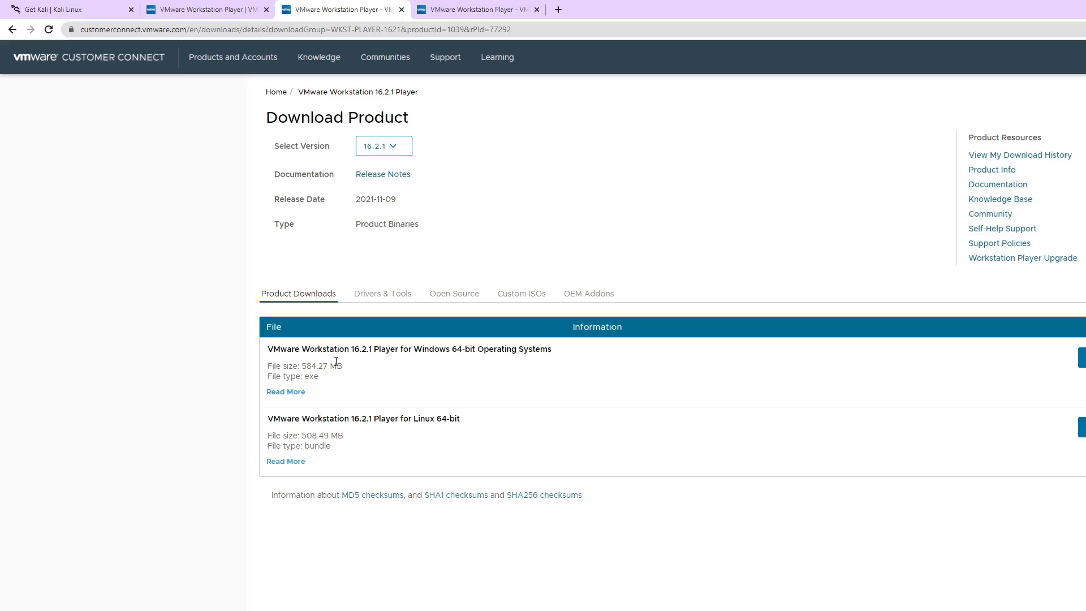
pyautogui.moveTo(343, 352); pyautogui.dragTo(829, 337)
pyautogui.click(787, 370)
# - Open the Bare Metal section of Kali's download page to view the 64-bit installer images
pyautogui.click(80, 5)
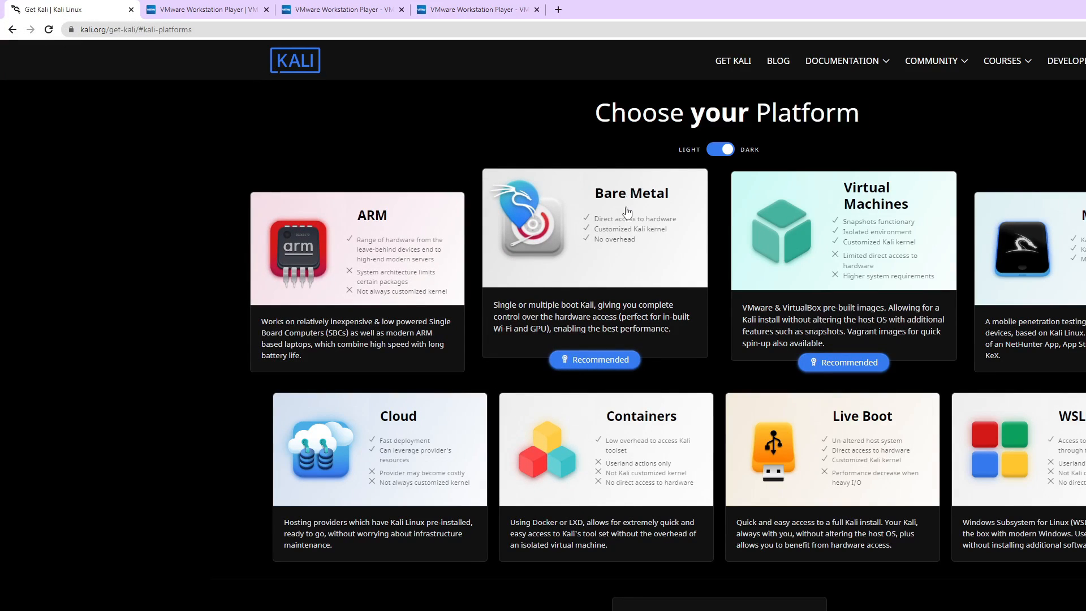
pyautogui.scroll(-6, 623, 233)
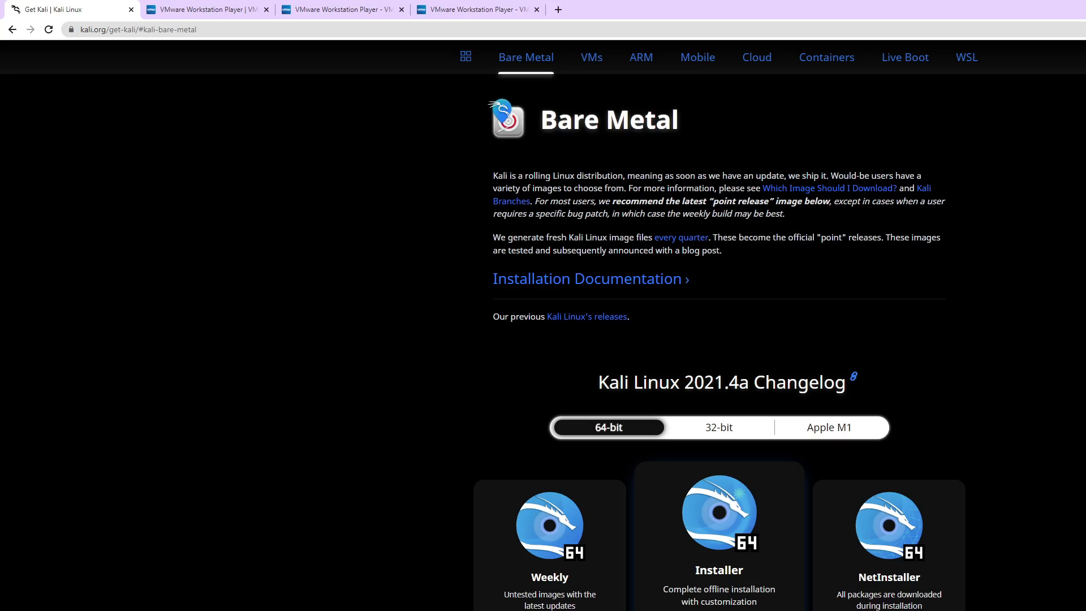
# - Switch to VMware Workstation 16 Player and begin a new virtual machine from the kali-linux-2021.4a-installer-amd64 disc image in Downloads
pyautogui.press('super+d')
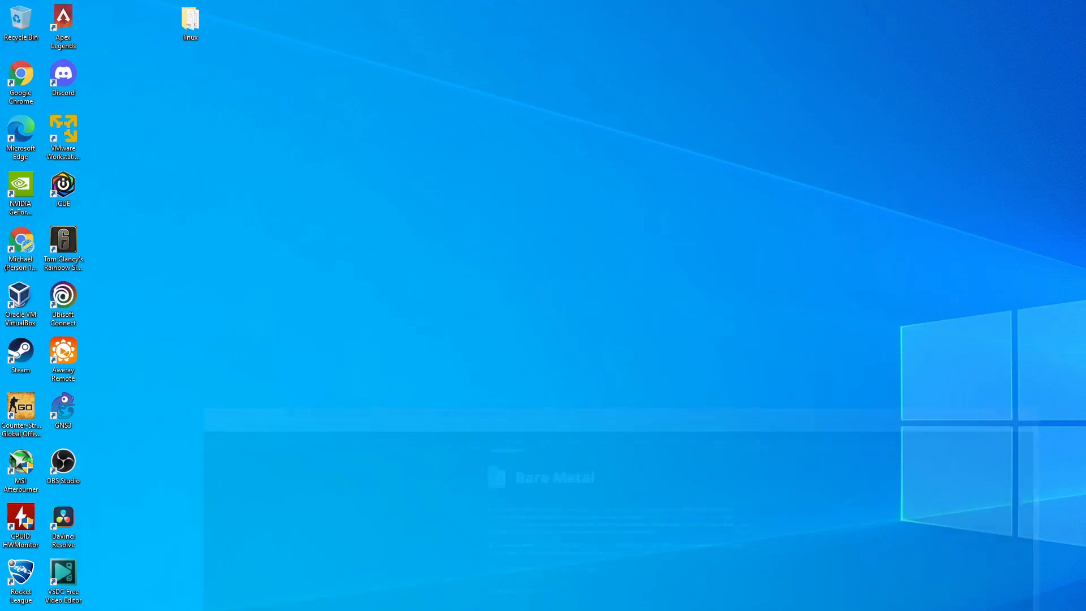
pyautogui.doubleClick(61, 156)
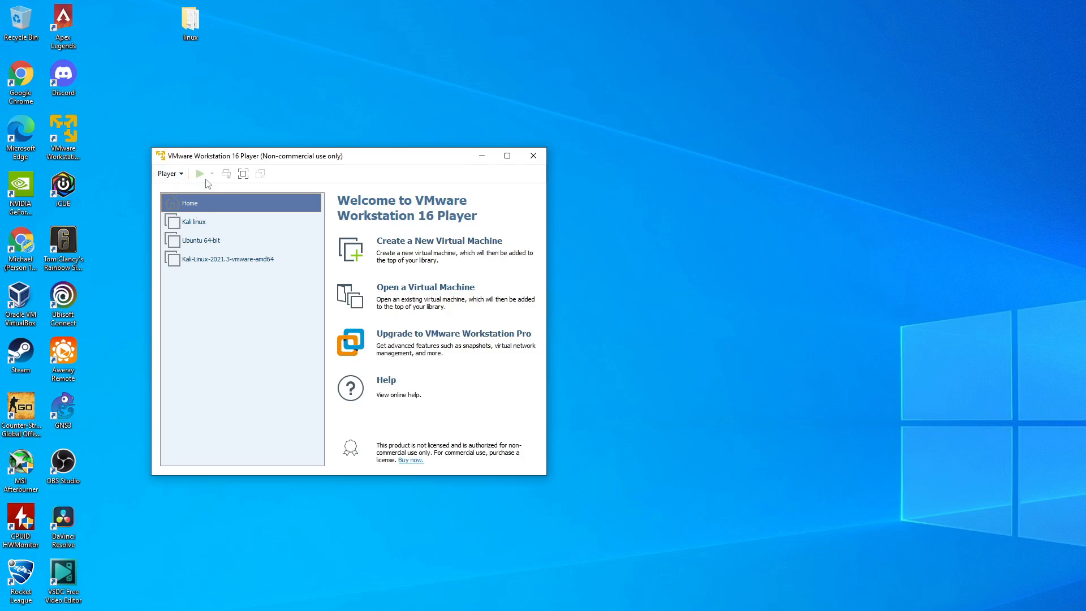
pyautogui.click(410, 248)
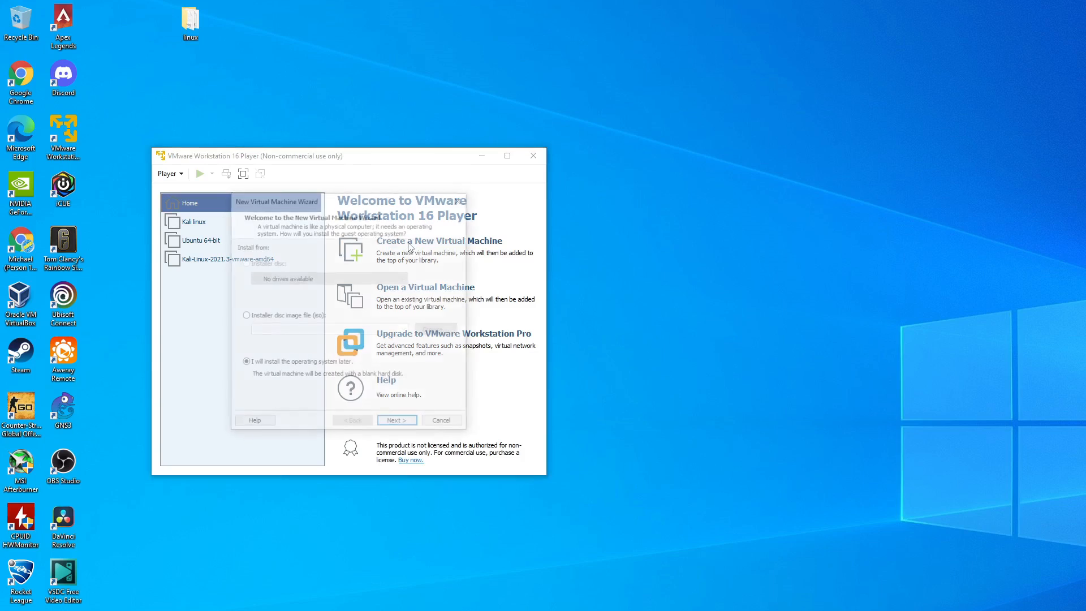
pyautogui.click(261, 318)
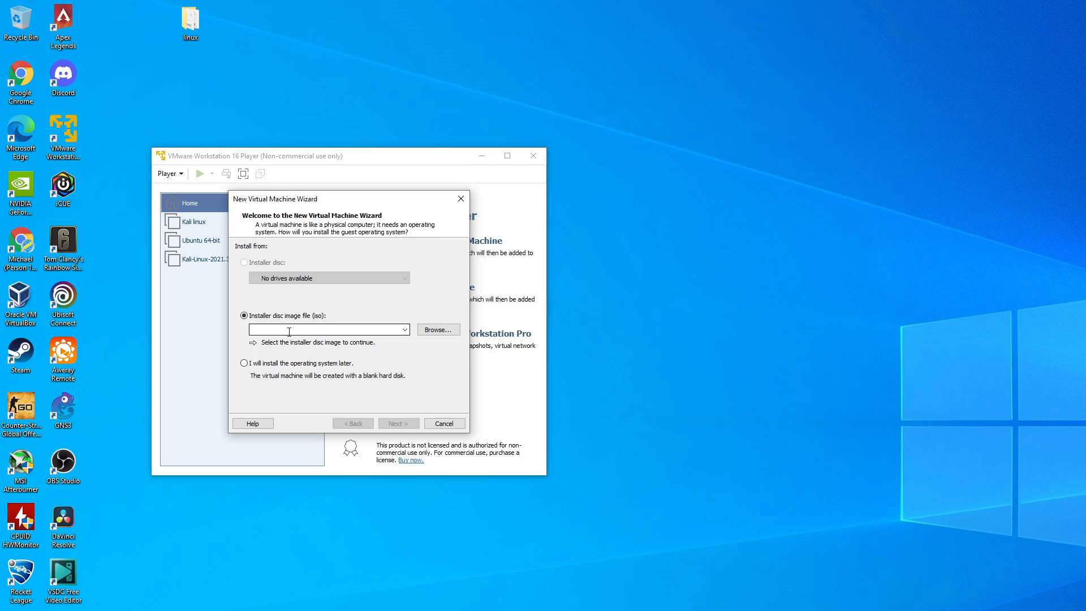
pyautogui.click(456, 332)
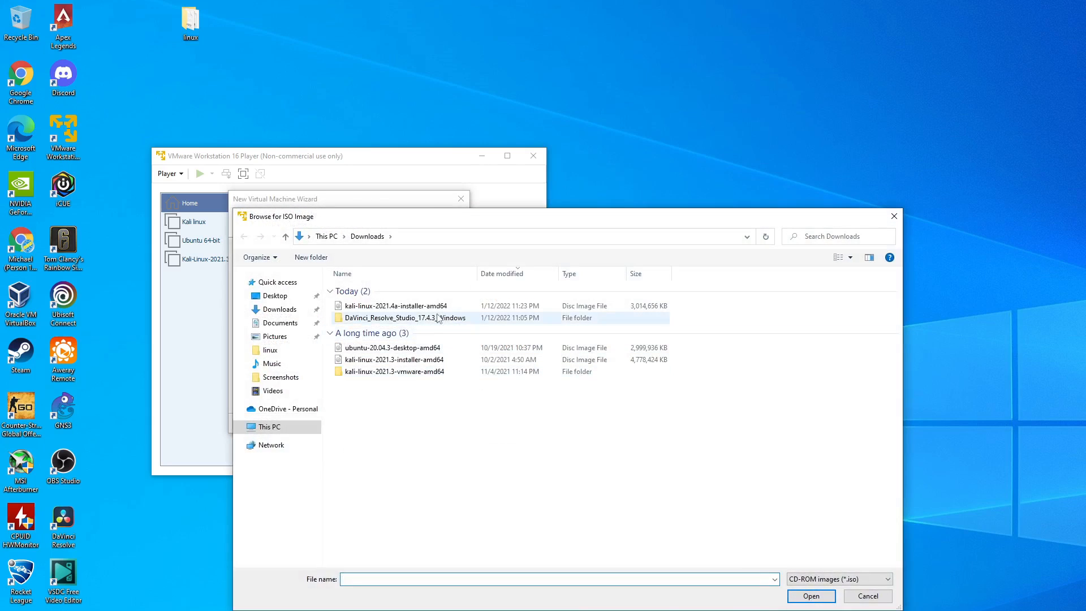
pyautogui.click(443, 307)
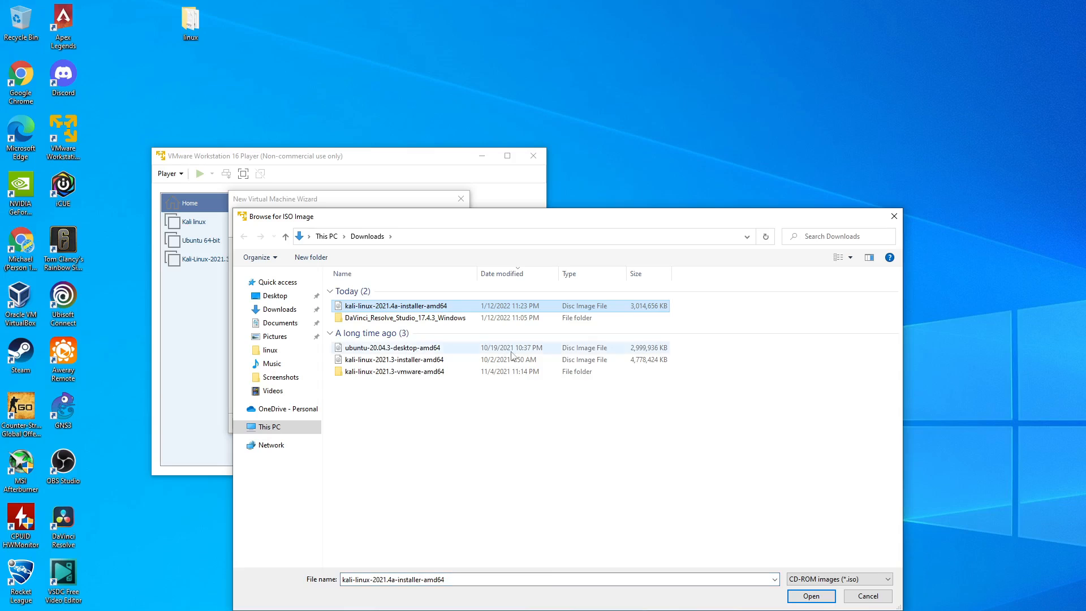
pyautogui.click(800, 598)
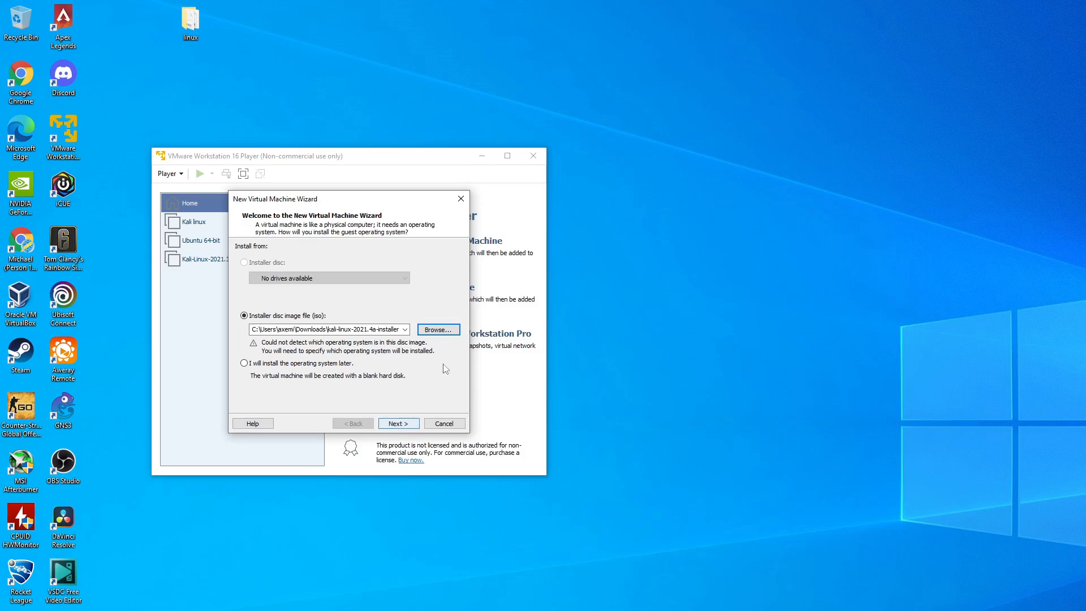
pyautogui.click(403, 426)
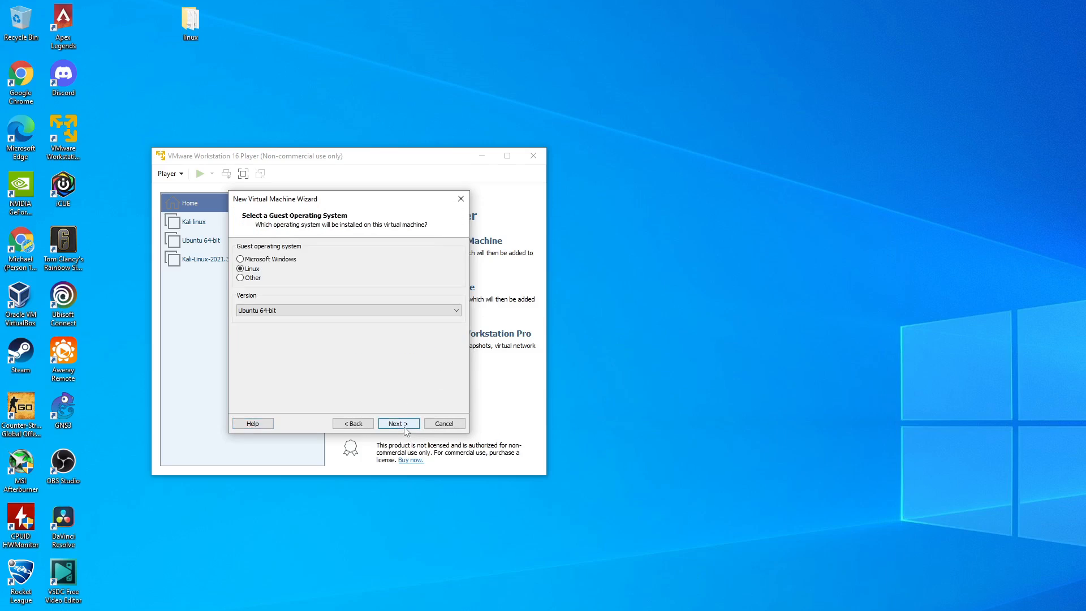
# - Set the guest operating system to Linux, version Ubuntu 64-bit, and continue the wizard
pyautogui.click(263, 312)
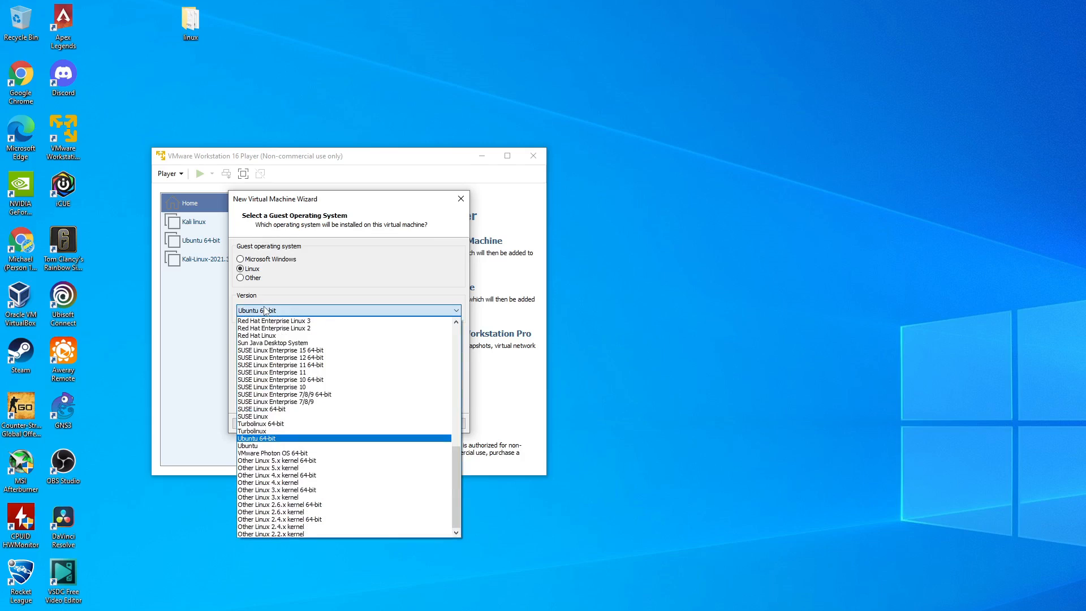
pyautogui.click(263, 439)
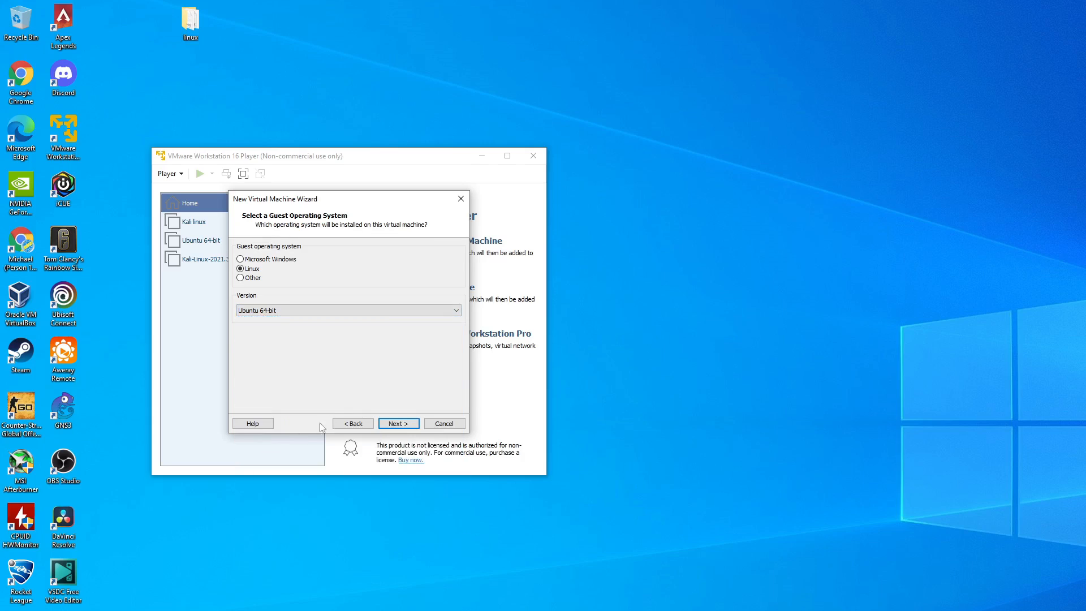
pyautogui.click(398, 424)
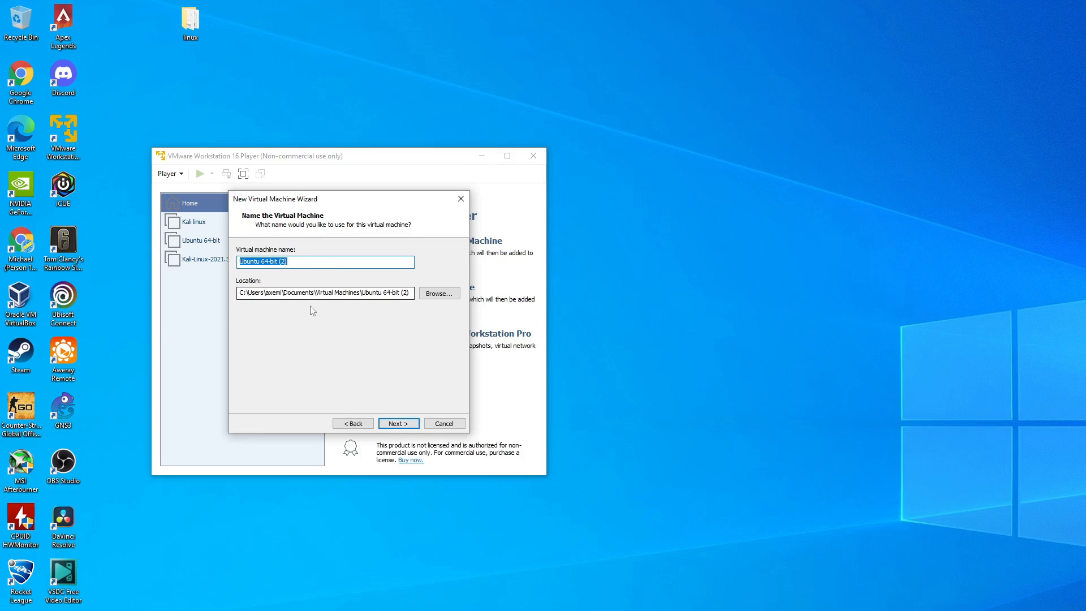
# - Name the new virtual machine Kali and continue with its default location
pyautogui.press('BackSpace')
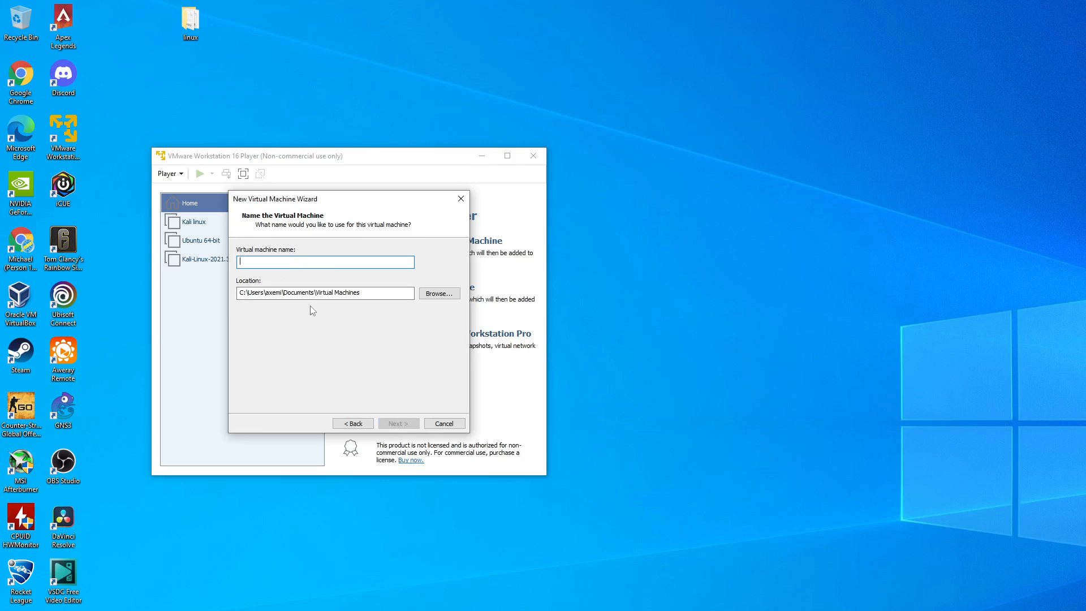
pyautogui.write('L')
pyautogui.press('BackSpace')
pyautogui.write('Kafl')
pyautogui.press('BackSpace')
pyautogui.press('BackSpace')
pyautogui.press('Return')
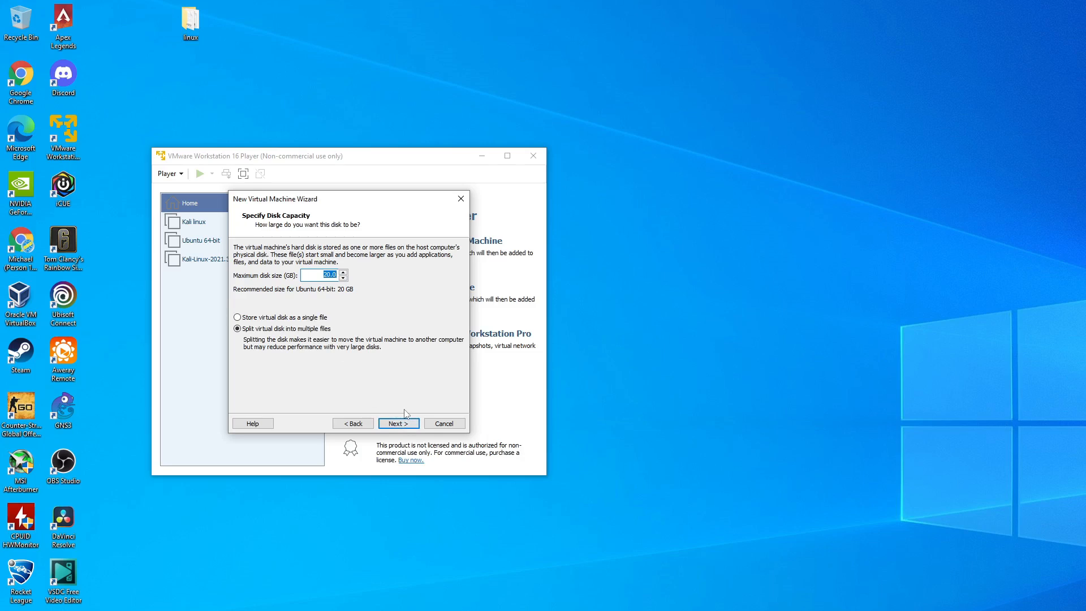
# - Accept a 20 GB virtual disk split into multiple files and finish creating the virtual machine
pyautogui.click(406, 428)
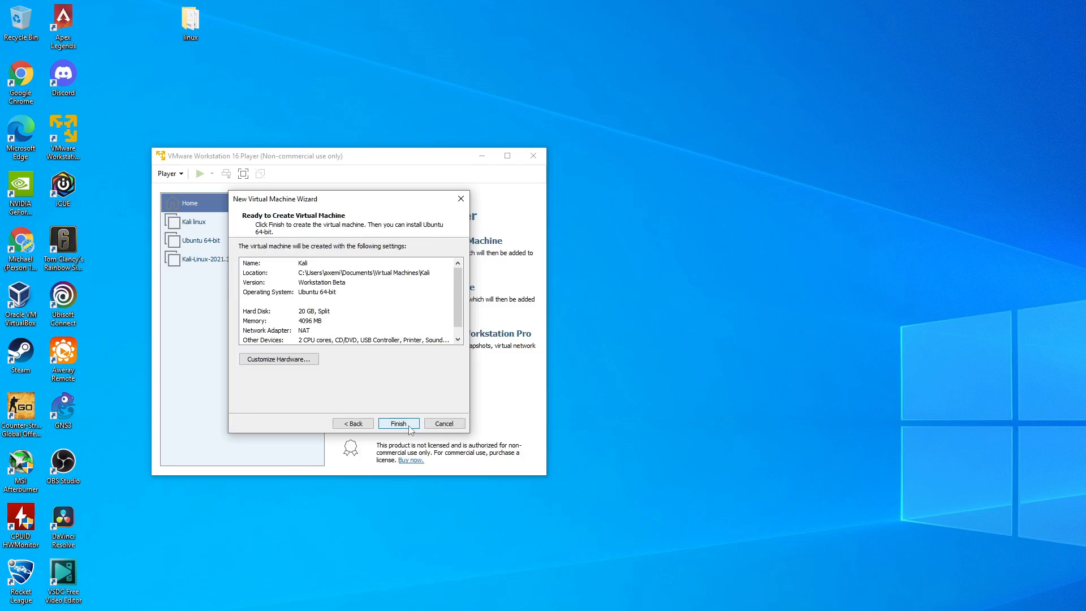
pyautogui.click(408, 425)
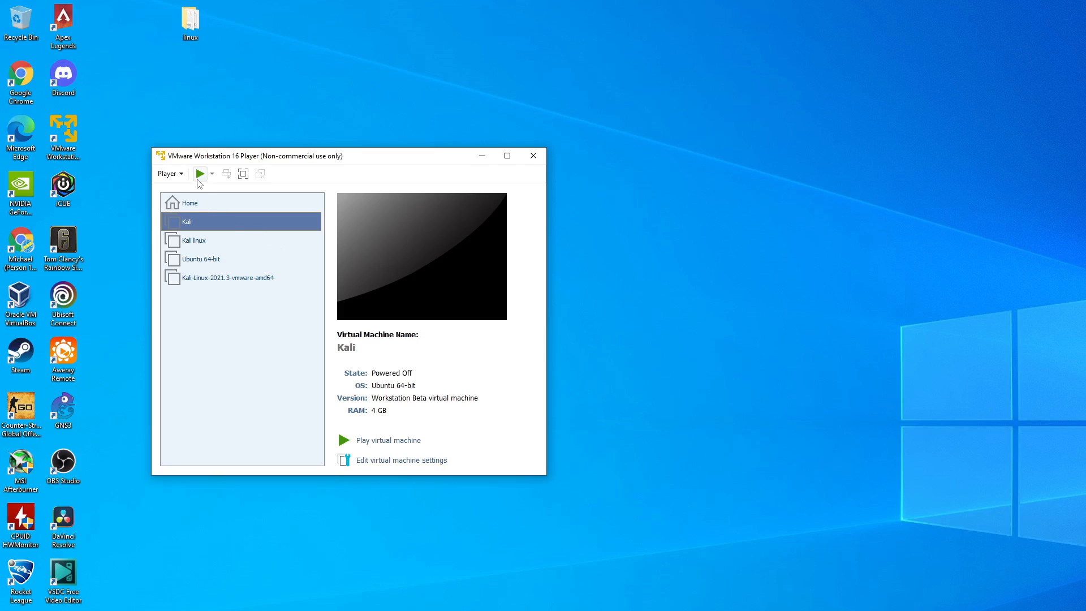
# - Power on the Kali virtual machine and start the Graphical install from the installer menu
pyautogui.click(200, 173)
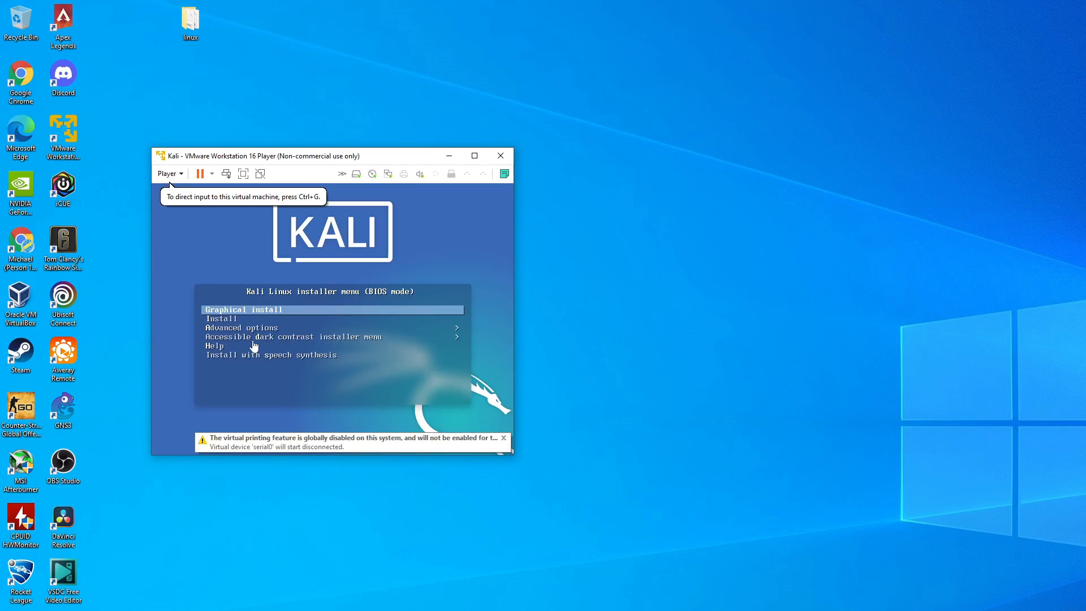
pyautogui.click(263, 311)
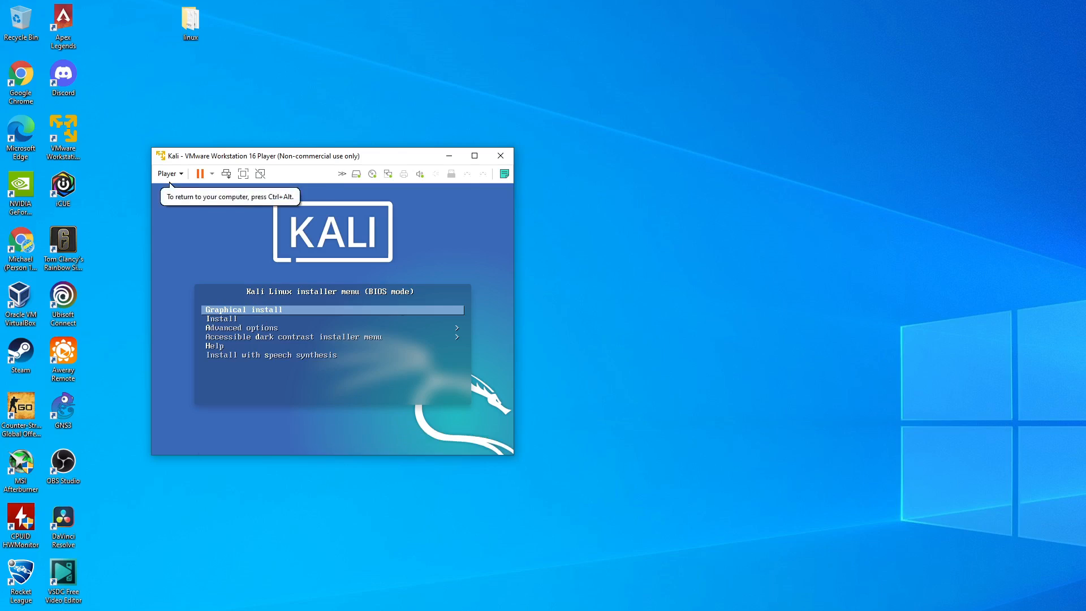
pyautogui.press('Return')
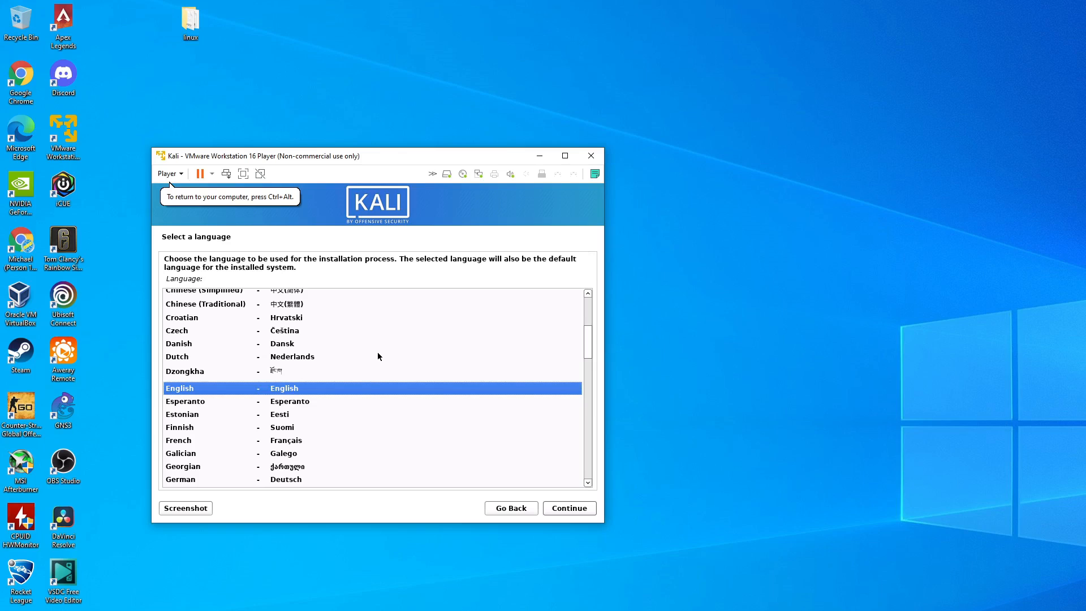
# - Accept English as the installation language, the default location and the American English keymap
pyautogui.press('Return')
pyautogui.press('Return')
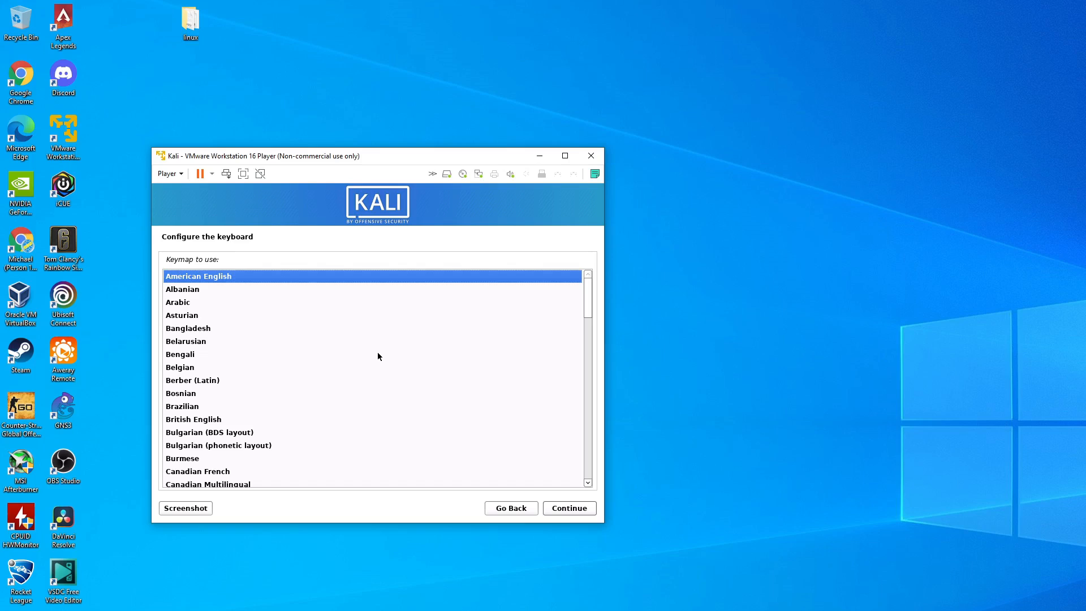
pyautogui.press('Return')
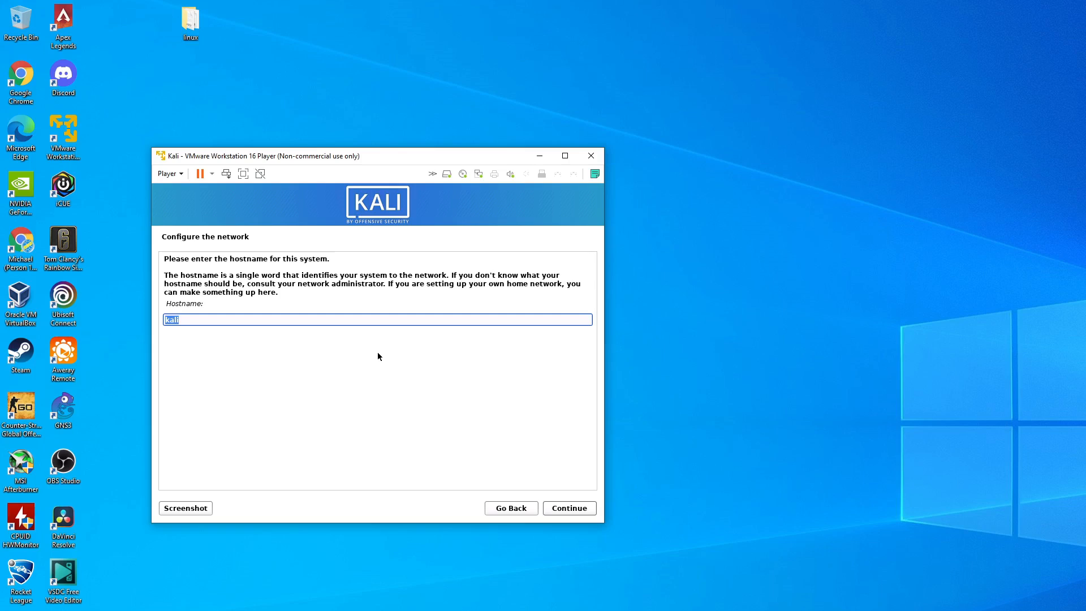
# - Accept kali as the hostname and leave the domain name blank
pyautogui.press('Return')
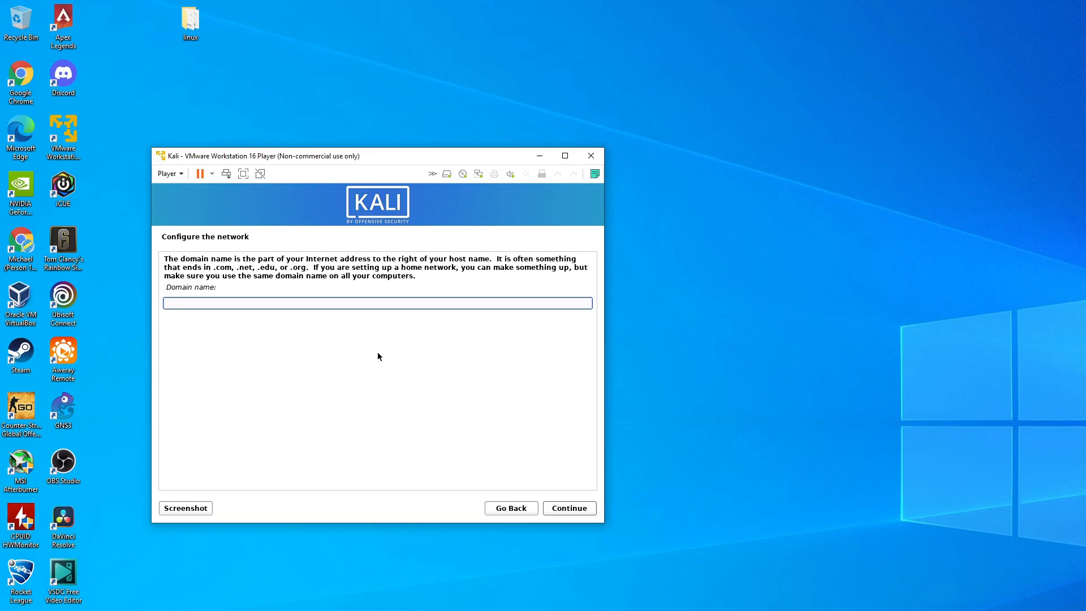
pyautogui.press('Return')
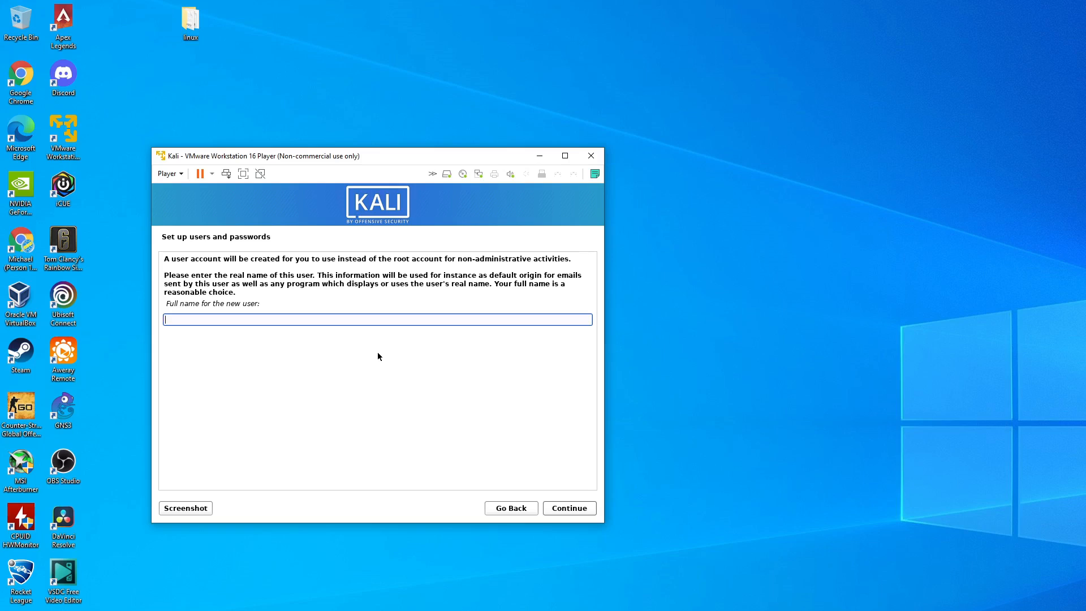
# - Set the new user's full name to kali and accept kali as the account username
pyautogui.write('kali')
pyautogui.press('Return')
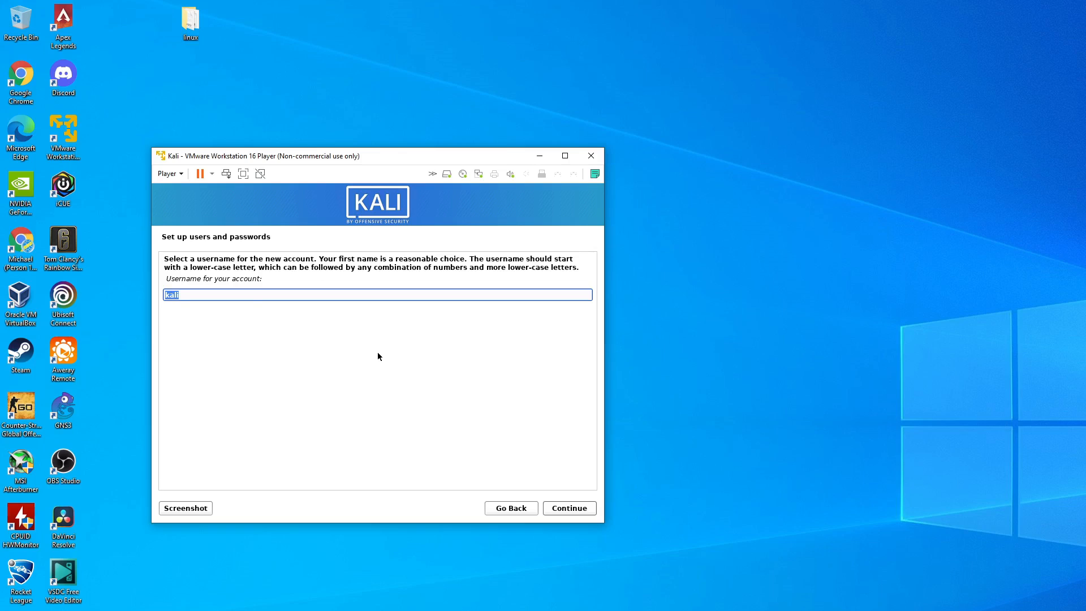
pyautogui.press('Return')
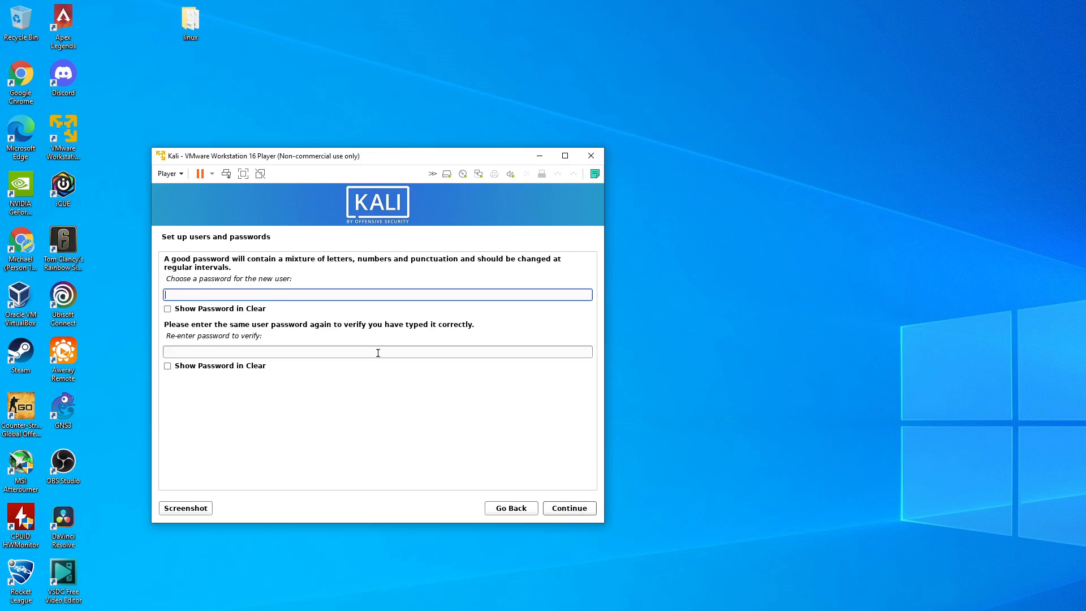
# - Enter the new user's account password, repeat it for verification and continue
pyautogui.write('k')
pyautogui.write('**********')
pyautogui.click(377, 353)
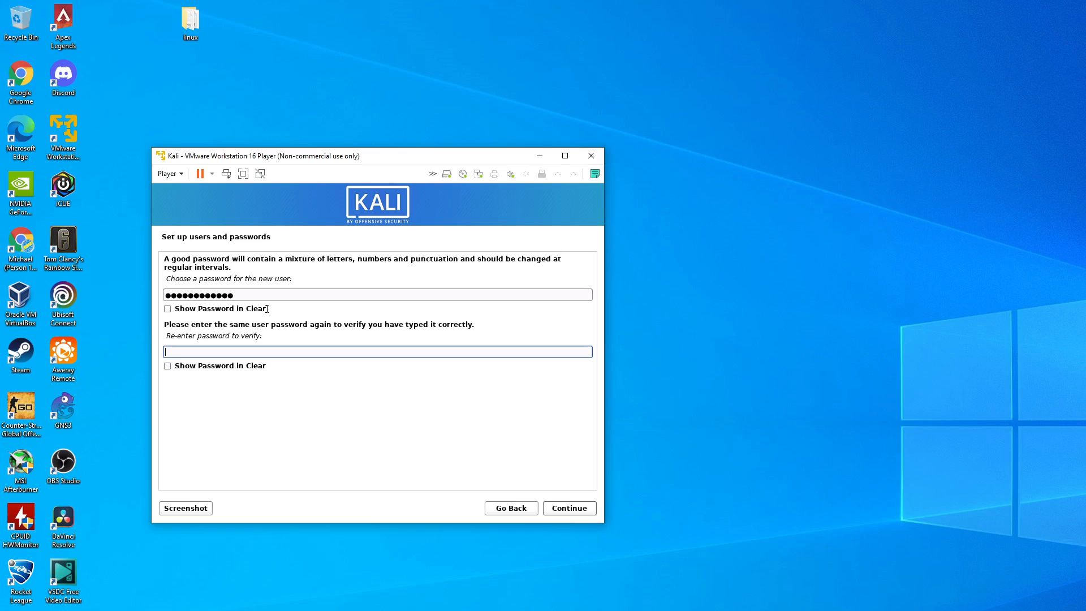
pyautogui.write('************')
pyautogui.press('Return')
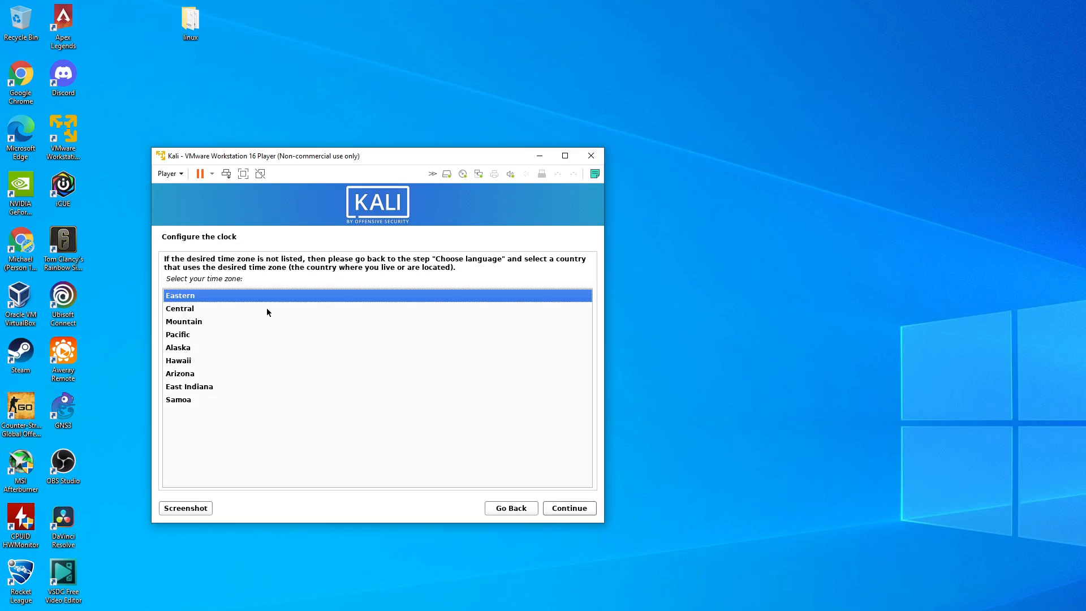
# - Accept the Eastern time zone and choose guided partitioning of the entire SCSI33 (sda) disk with all files in one partition
pyautogui.press('Return')
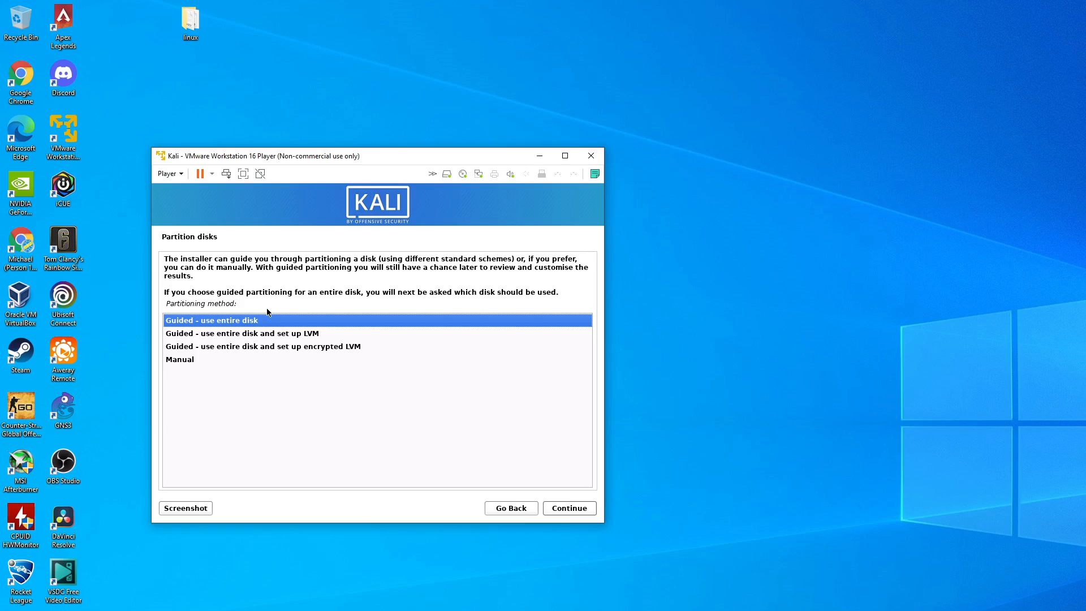
pyautogui.press('Return')
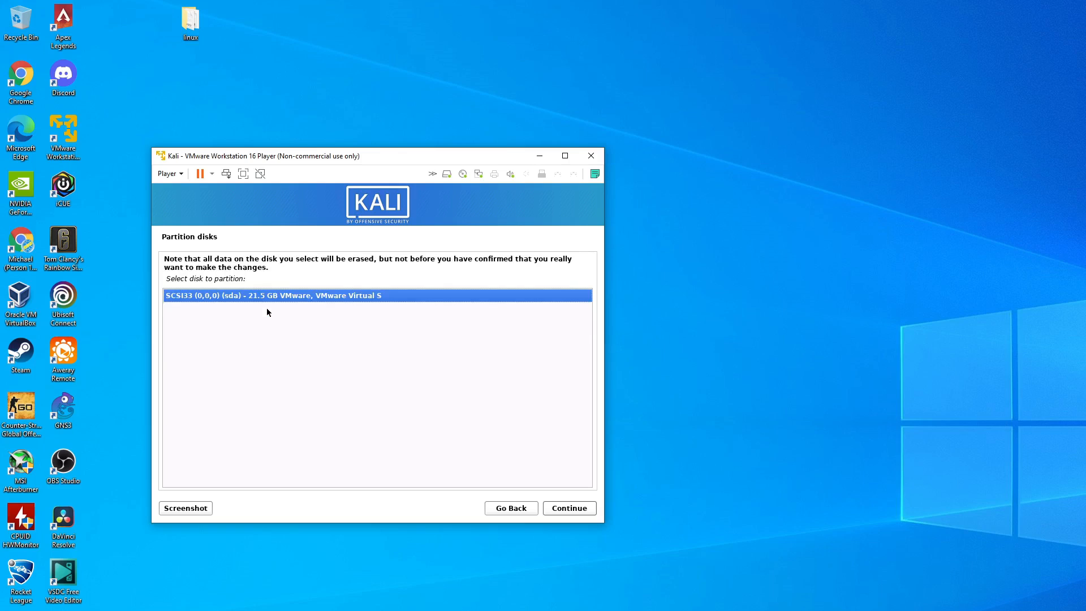
pyautogui.press('Return')
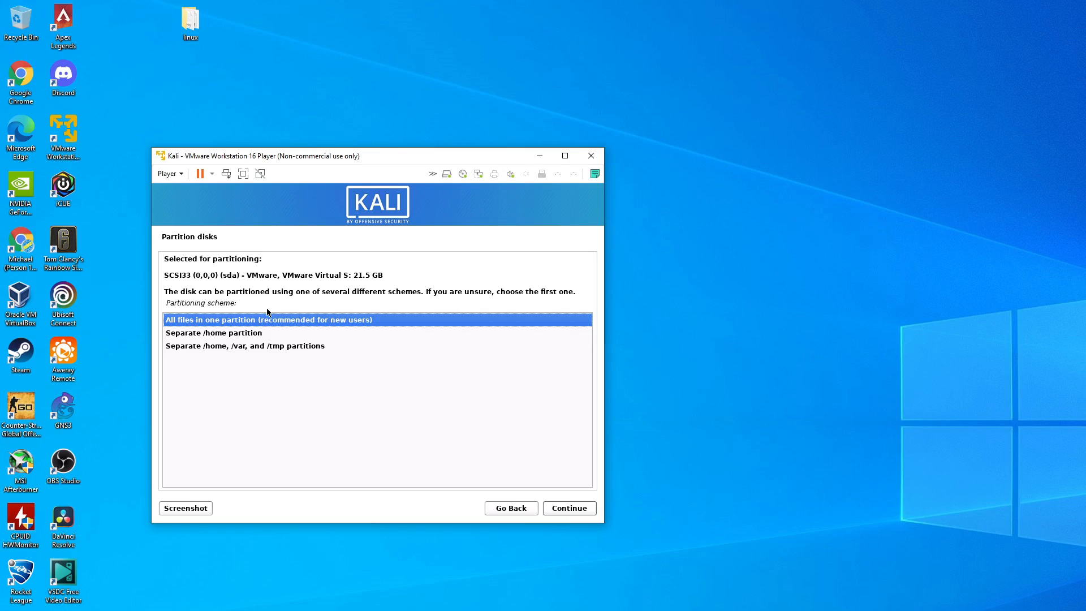
pyautogui.press('Return')
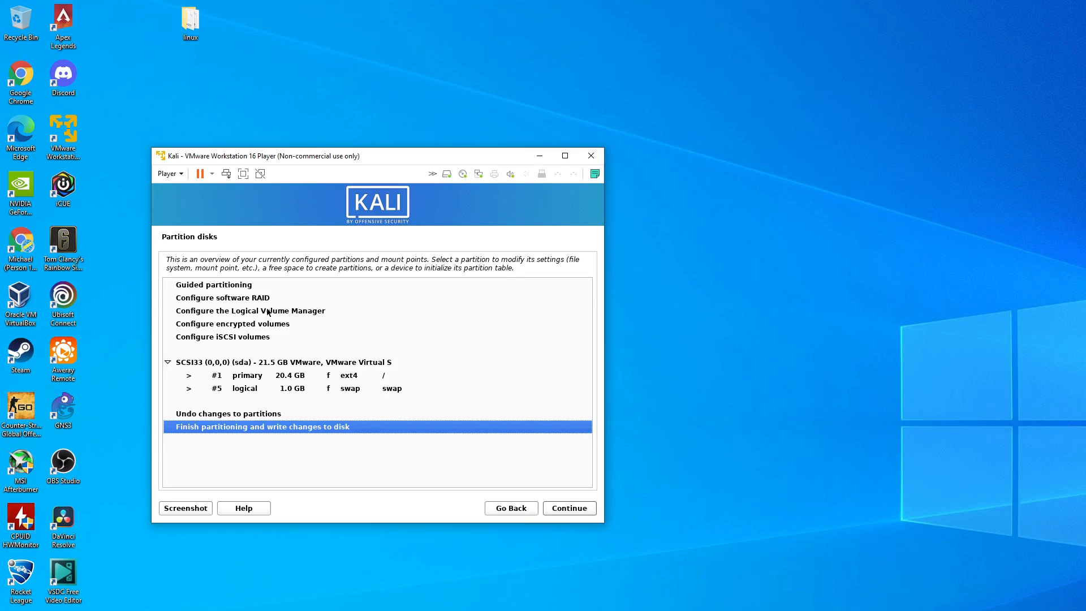
# - Finish partitioning and agree to write the changes to the disk
pyautogui.press('Return')
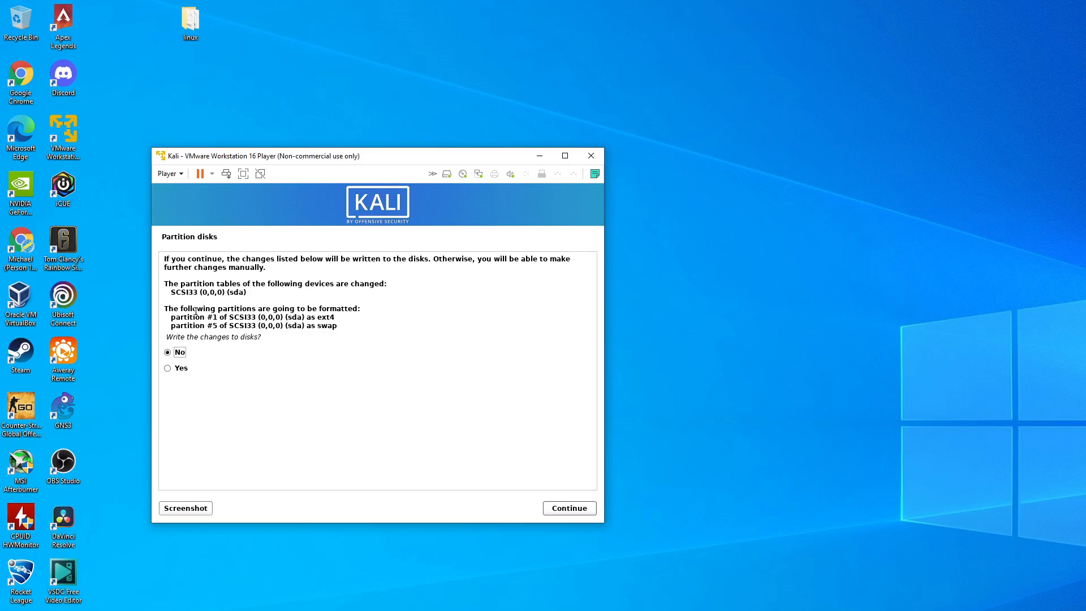
pyautogui.click(178, 373)
pyautogui.click(569, 507)
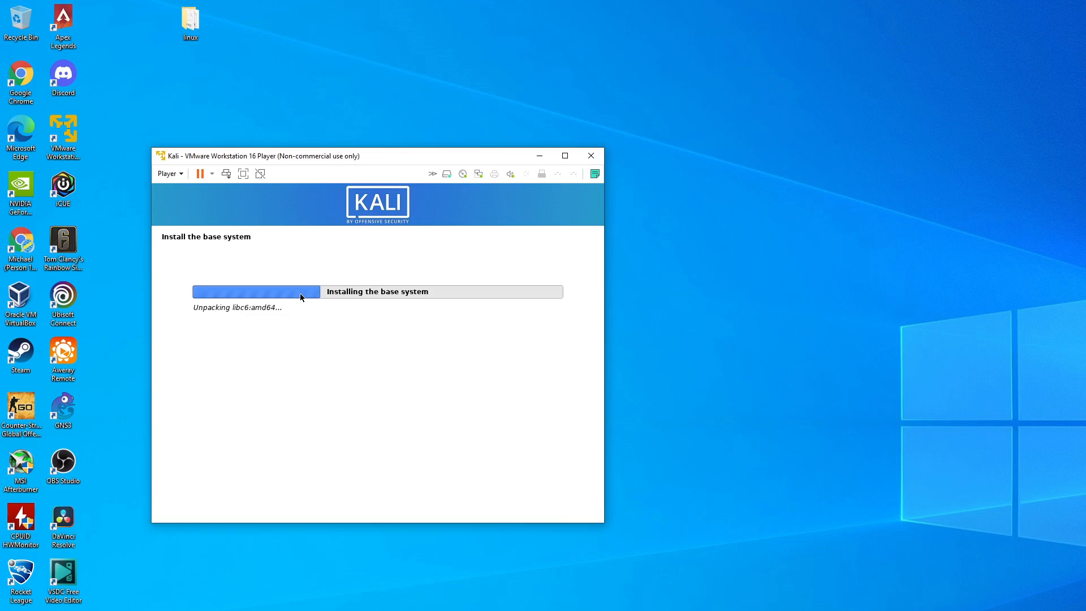
# - Accept the default software selection with the Xfce desktop, the top10 tools and the default recommended tools
pyautogui.hotkey('alt', 'Tab')
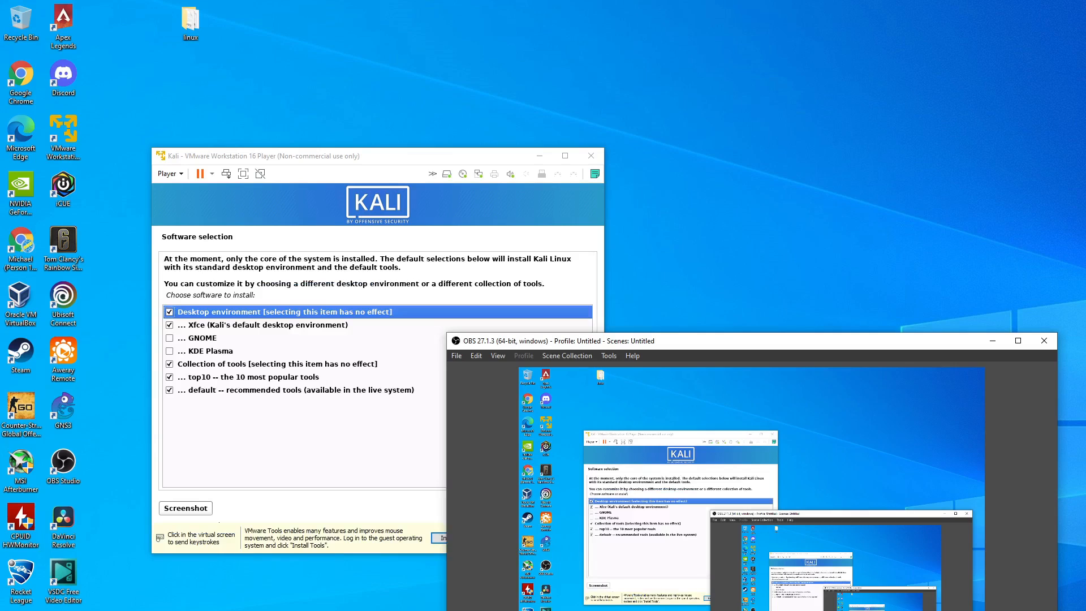
pyautogui.click(992, 340)
pyautogui.click(400, 273)
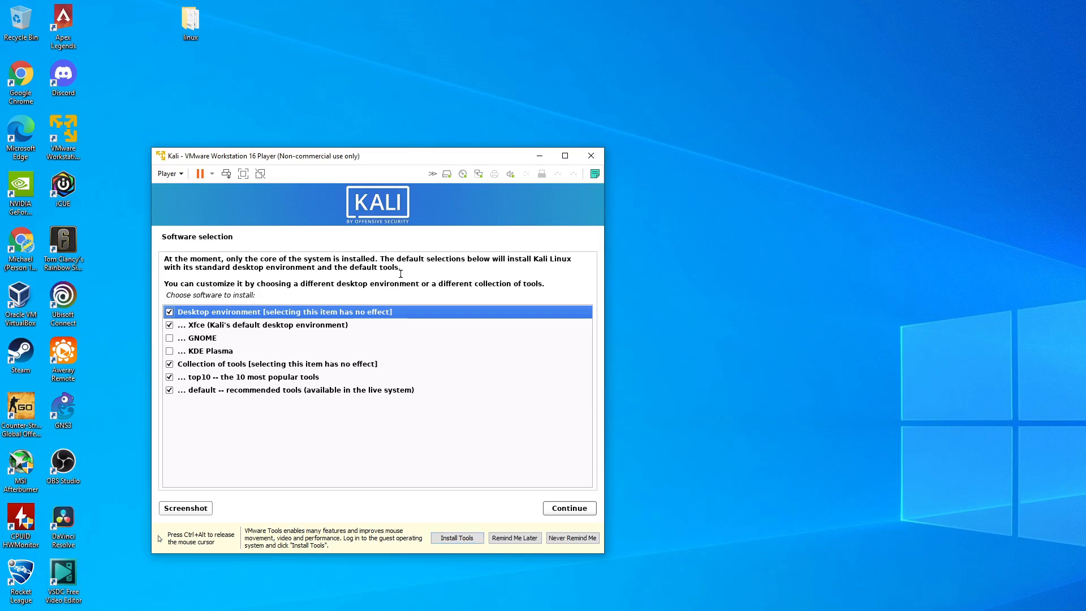
pyautogui.click(585, 510)
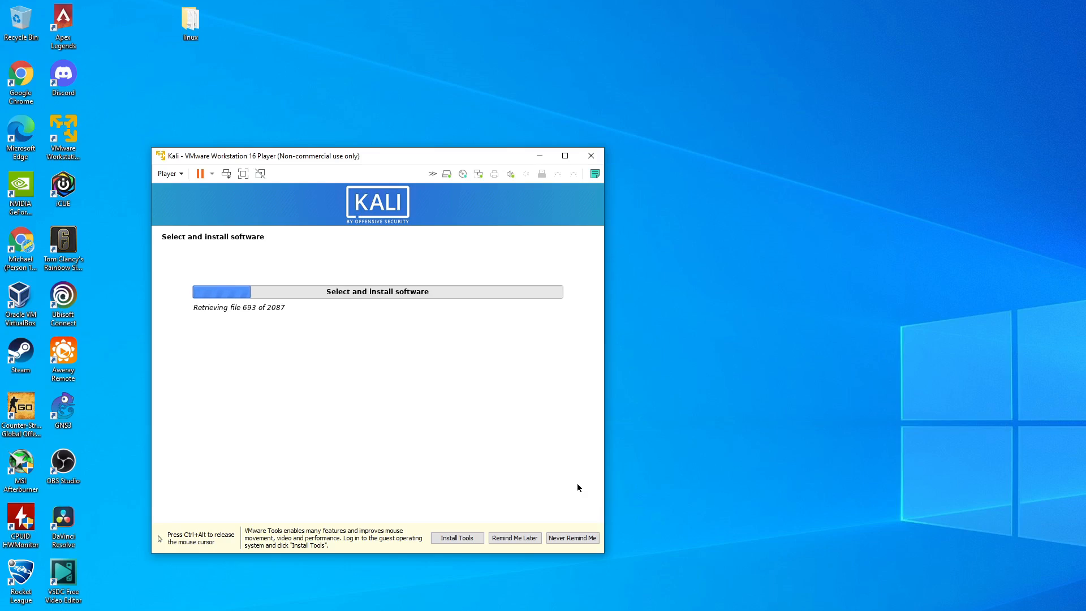
pyautogui.hotkey('ctrl', 'alt')
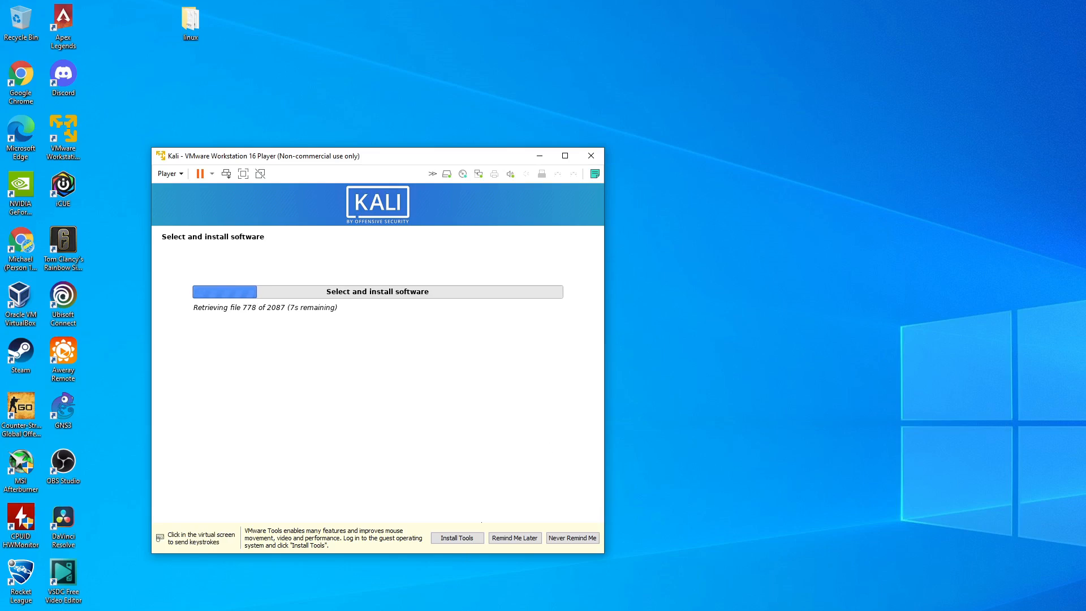
pyautogui.hotkey('alt', 'Tab')
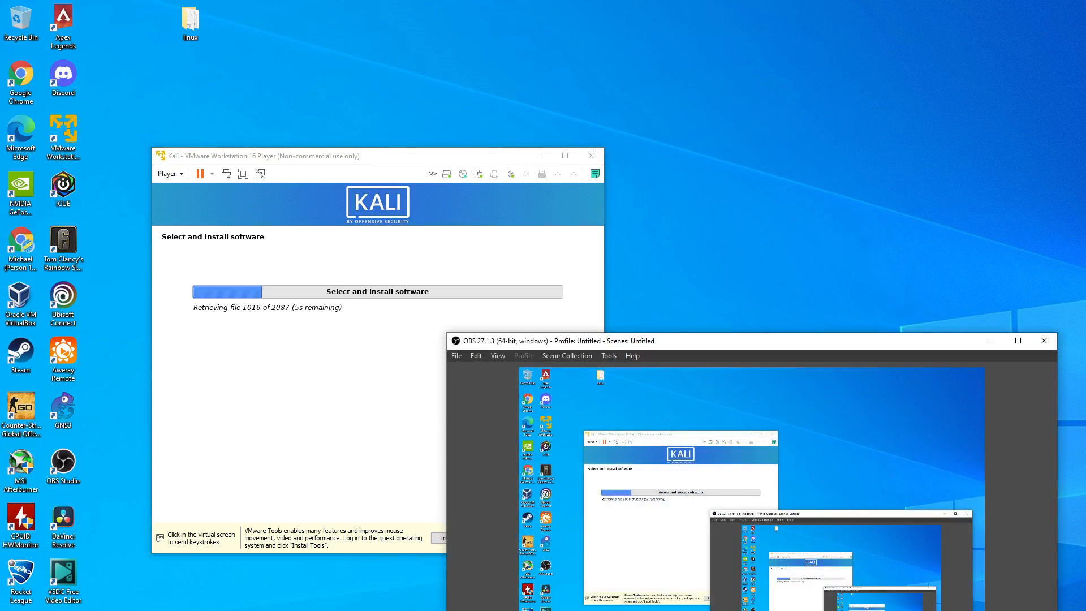
pyautogui.click(347, 430)
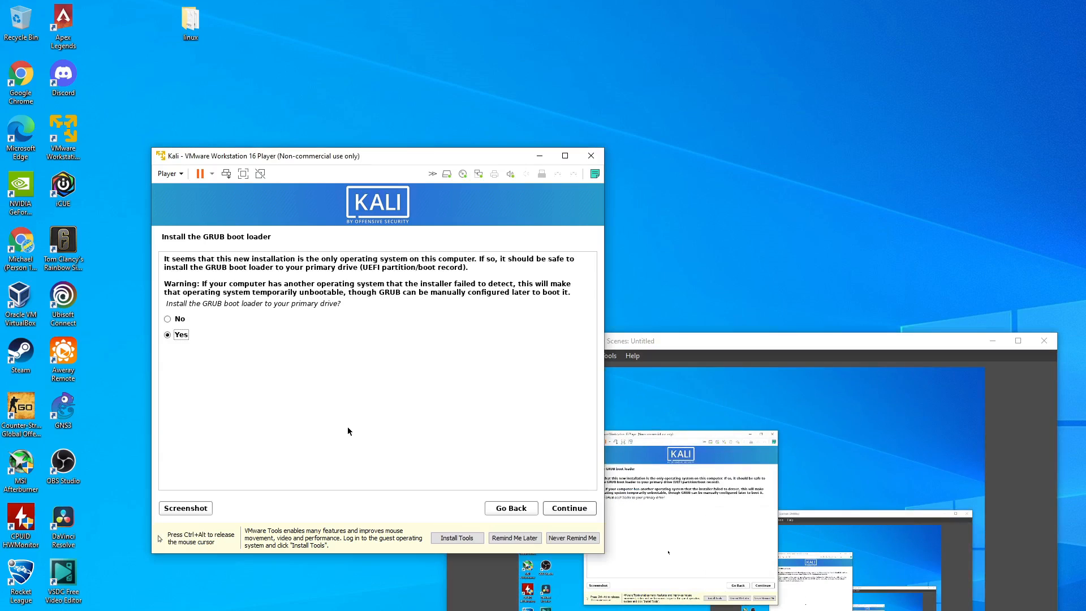
pyautogui.click(992, 341)
pyautogui.click(291, 335)
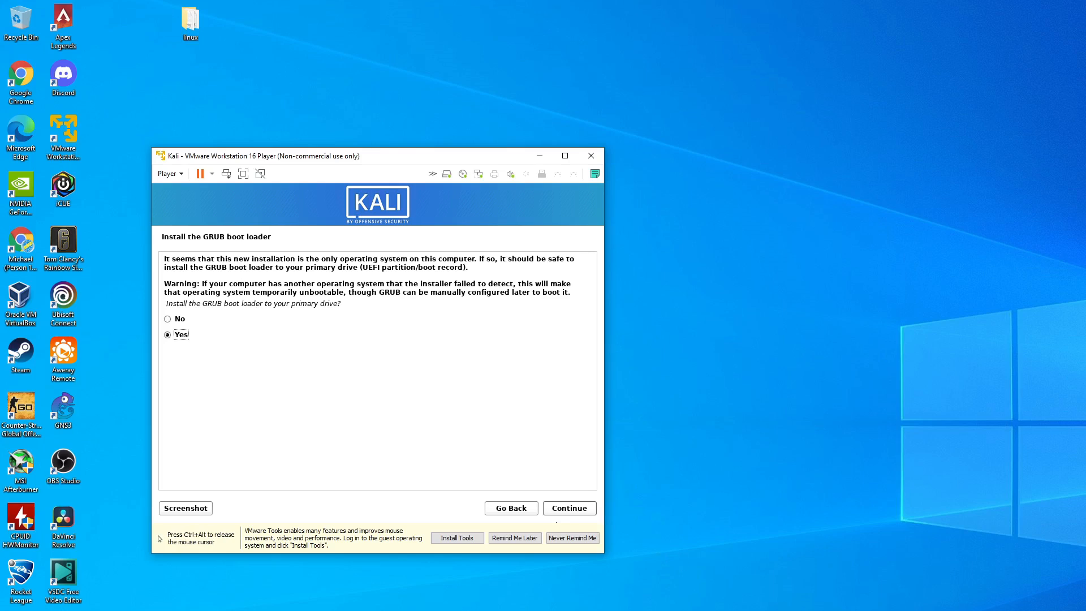
# - Agree to install the GRUB boot loader to the primary drive and choose /dev/sda as its device
pyautogui.click(560, 508)
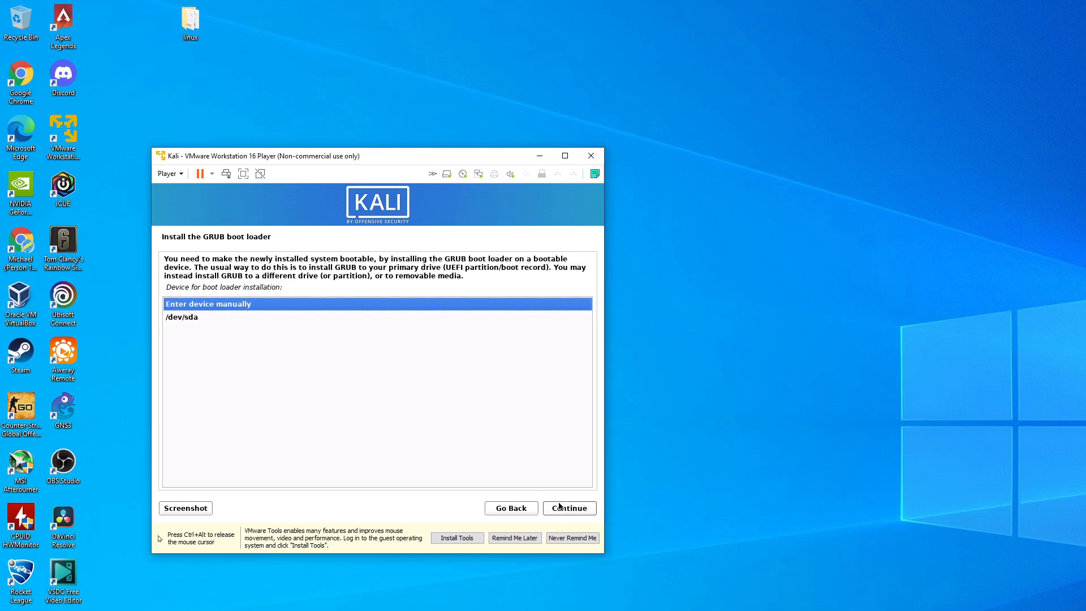
pyautogui.click(214, 317)
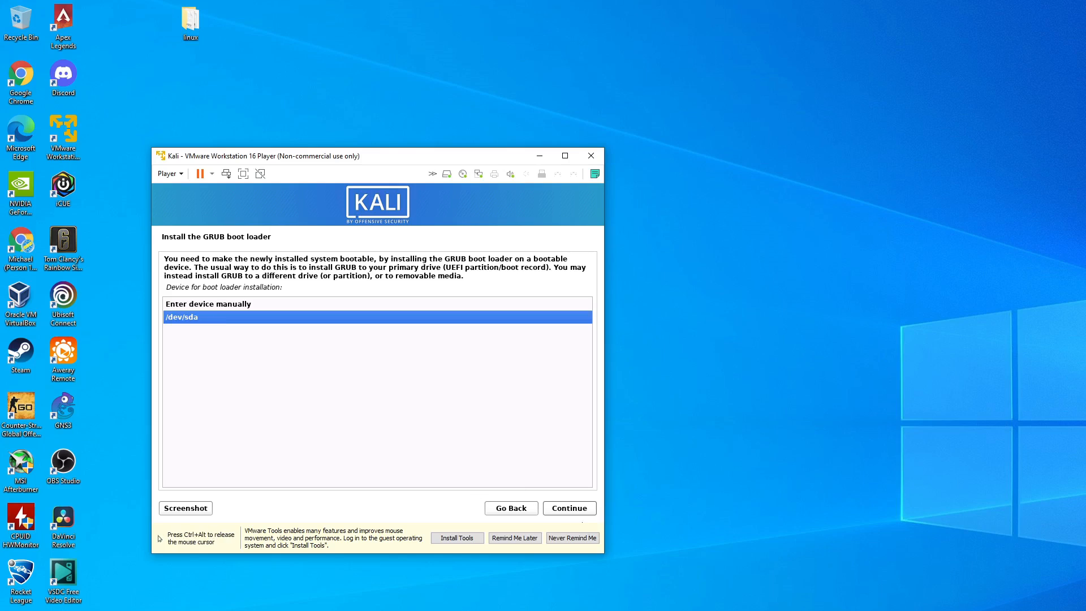
pyautogui.click(581, 507)
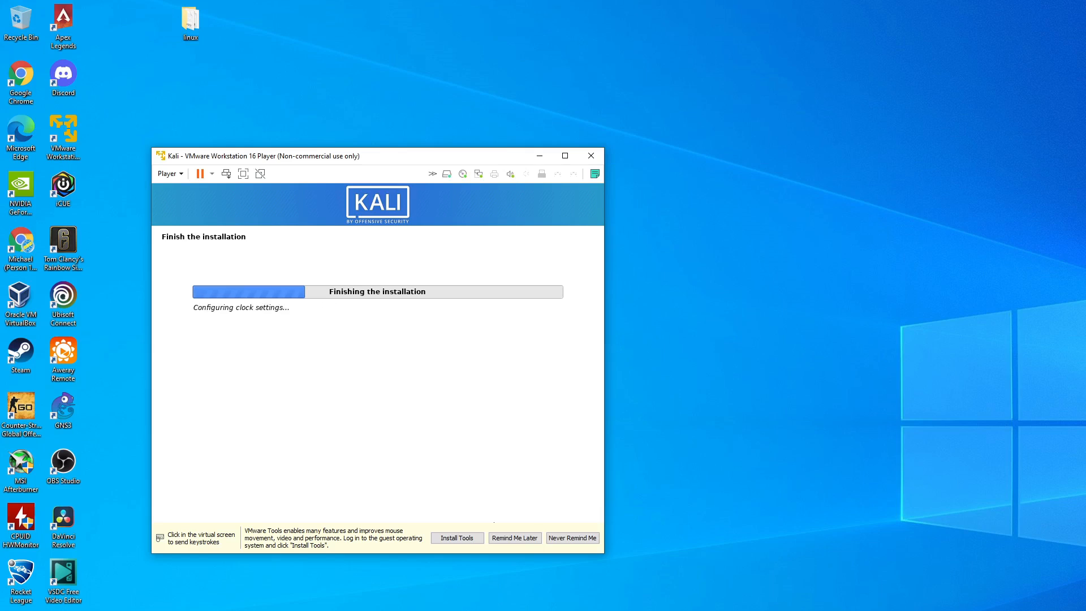
# - Complete the installation and boot into the newly installed Kali system
pyautogui.hotkey('alt', 'Tab')
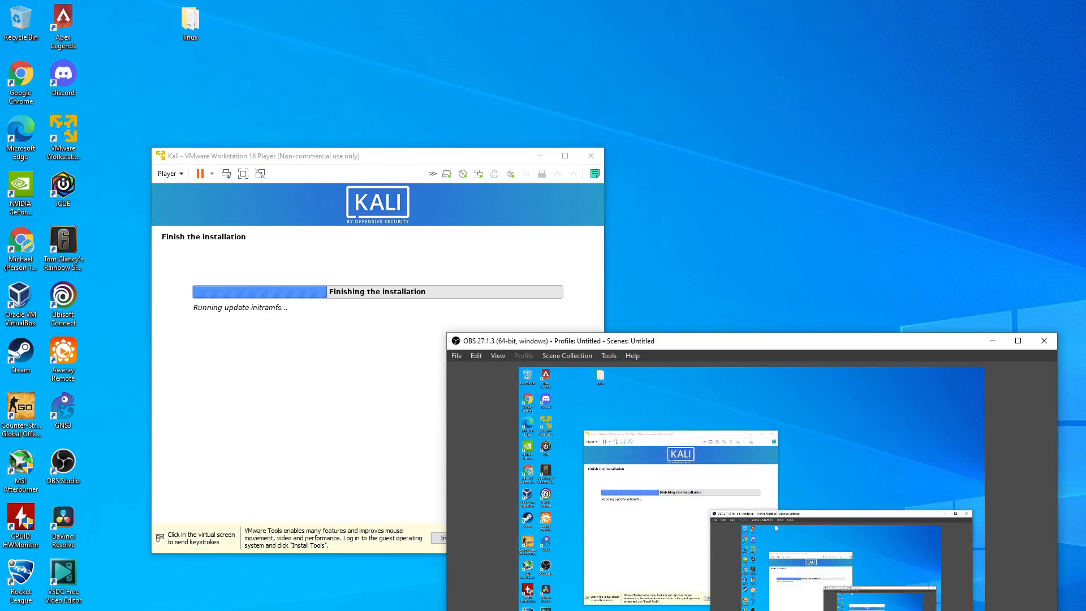
pyautogui.click(992, 340)
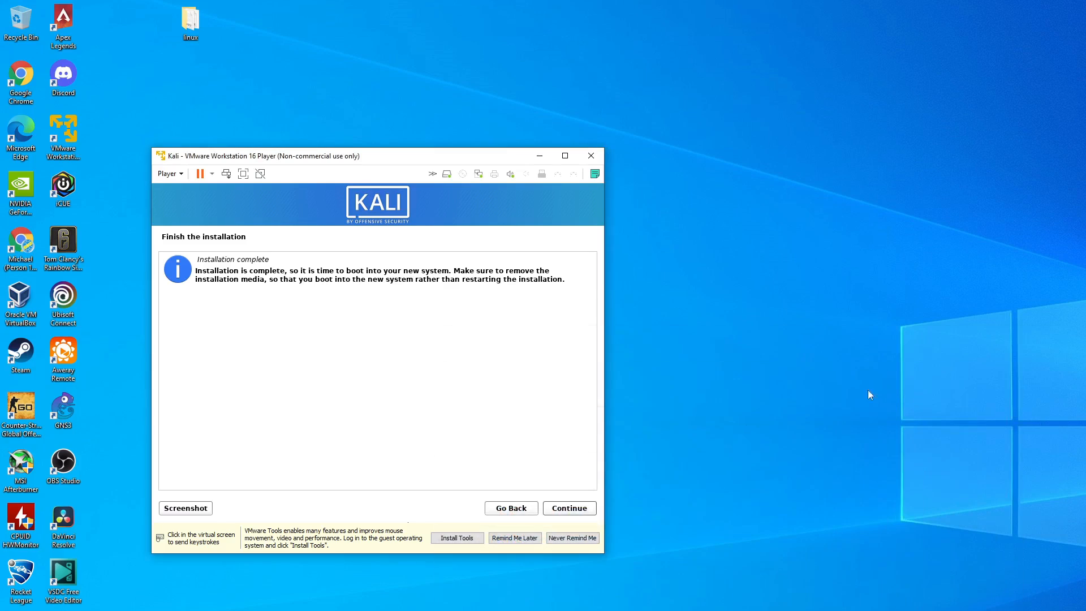
pyautogui.click(592, 507)
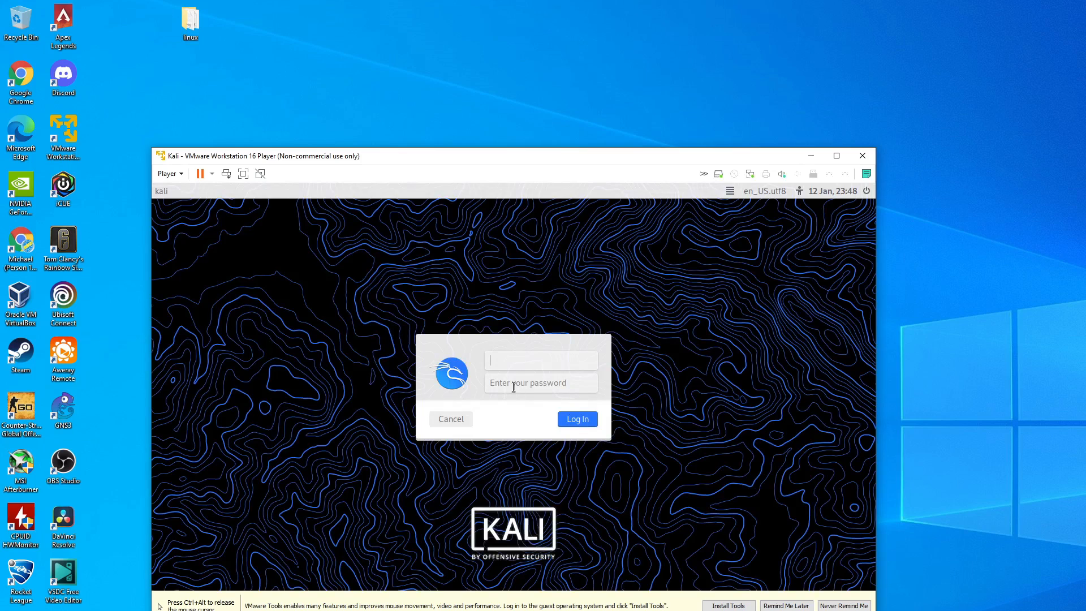
# - Log in to the Kali desktop with the username kali and the account password
pyautogui.write('kali')
pyautogui.click(528, 390)
pyautogui.press('Return')
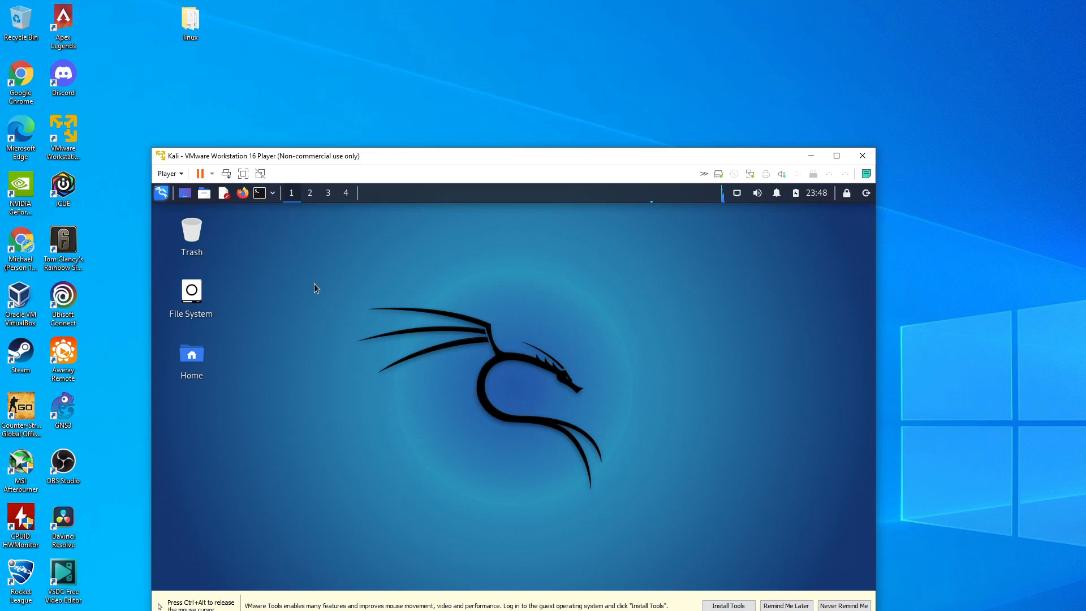
# - Examine the installed tool categories in Kali's application menu, expanding the Web Application Analysis groups and viewing the Sniffing & Spoofing tools
pyautogui.click(161, 194)
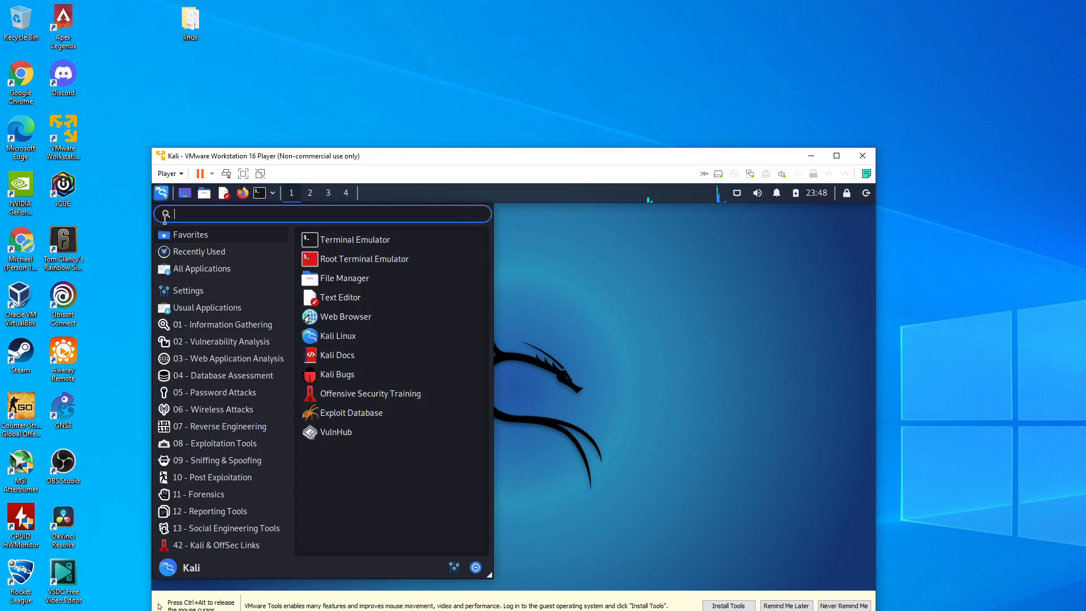
pyautogui.moveTo(203, 245)
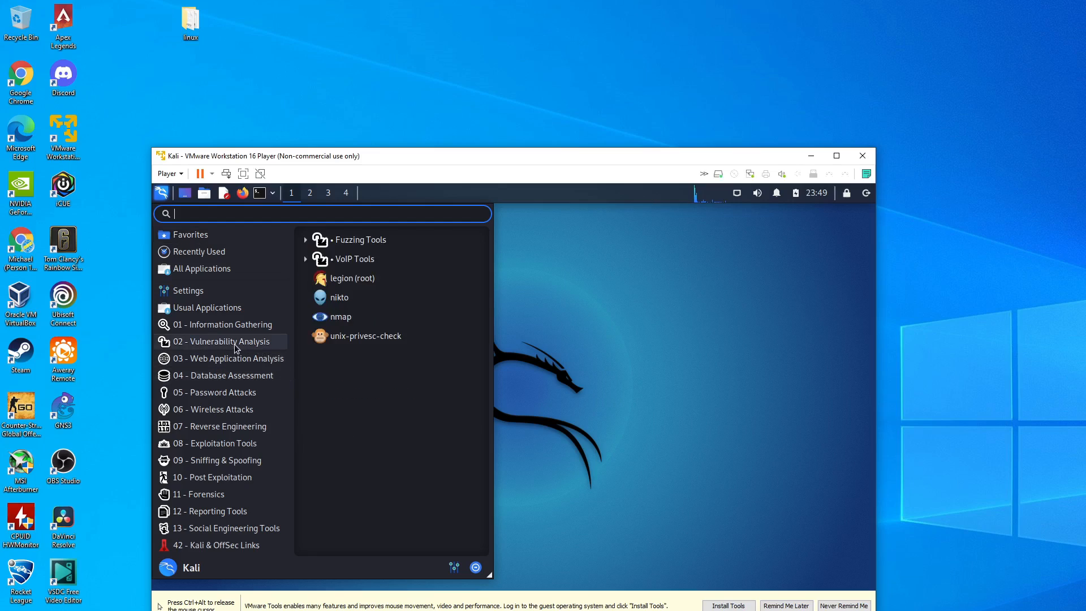
pyautogui.moveTo(229, 363)
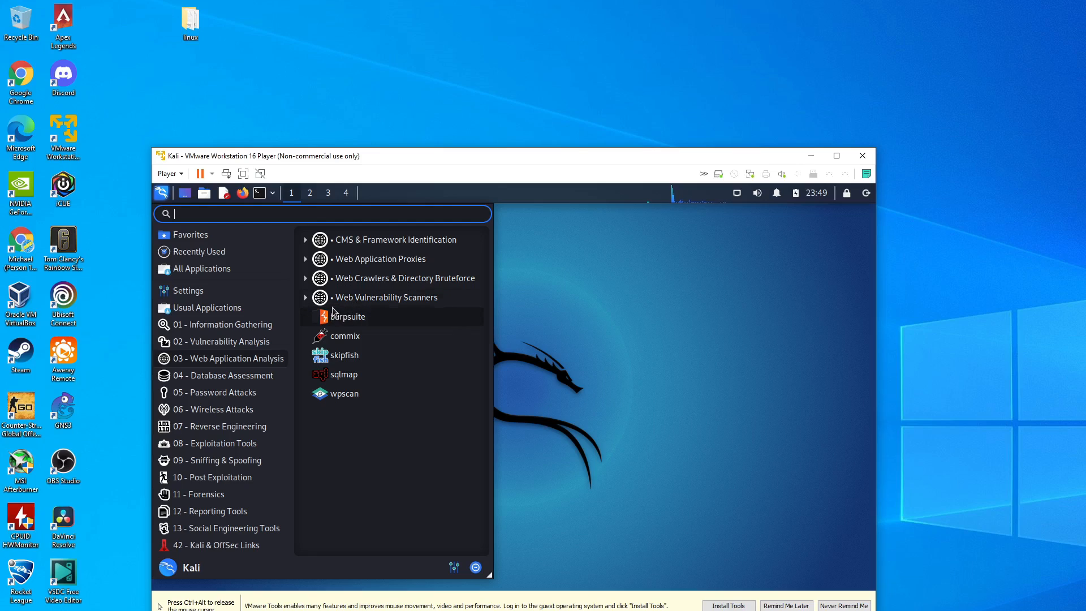
pyautogui.click(307, 299)
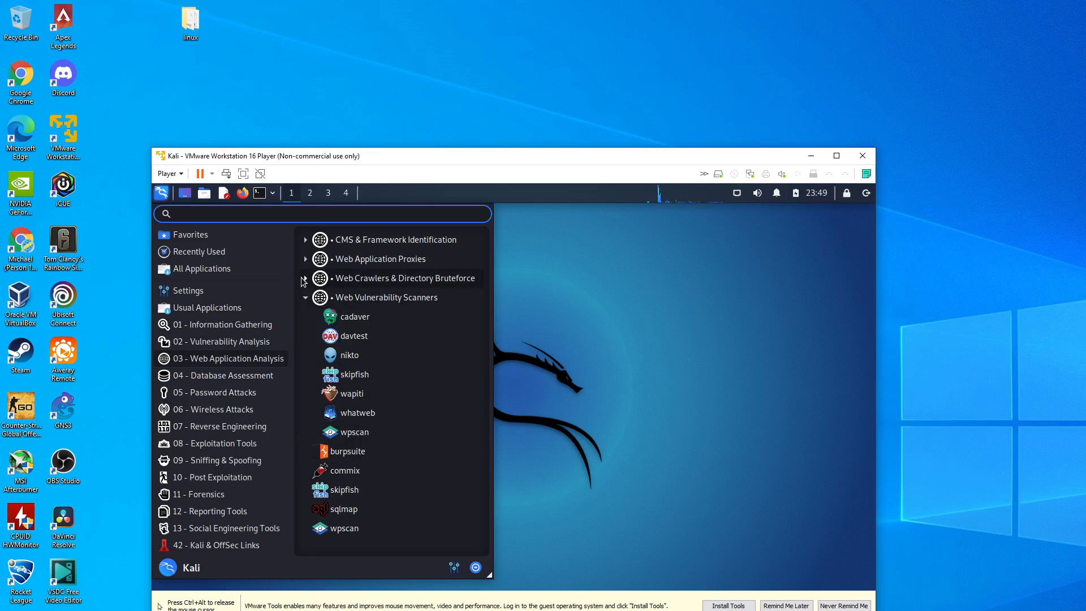
pyautogui.click(305, 278)
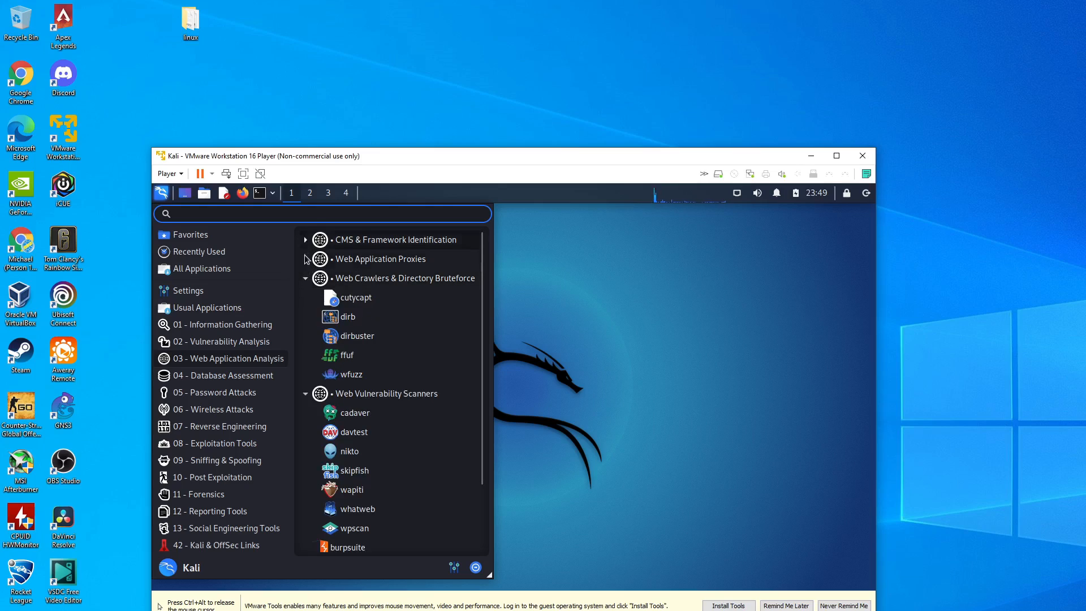
pyautogui.click(305, 259)
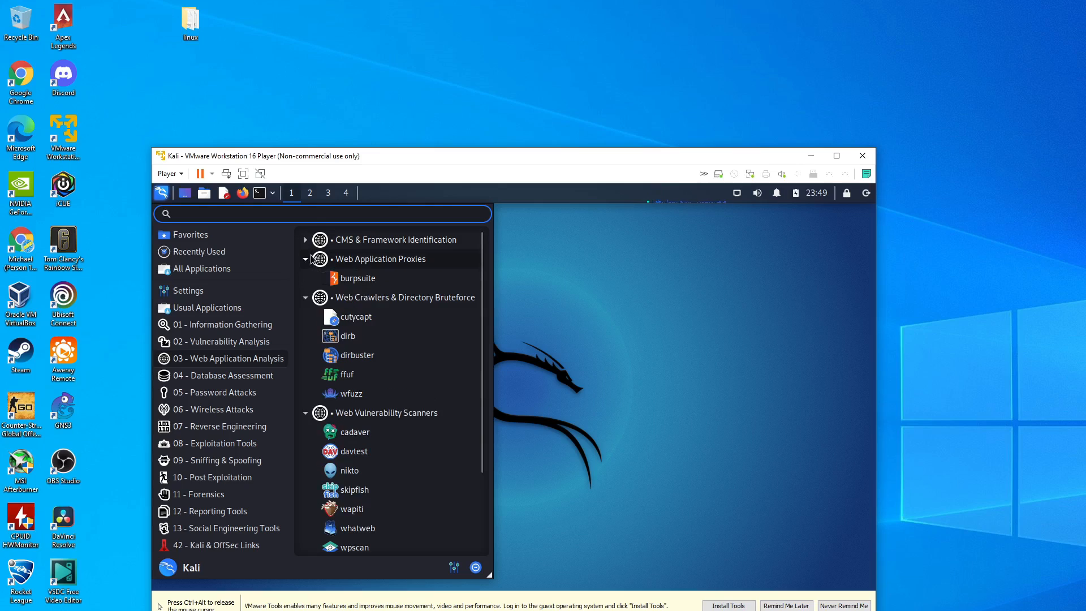
pyautogui.click(306, 239)
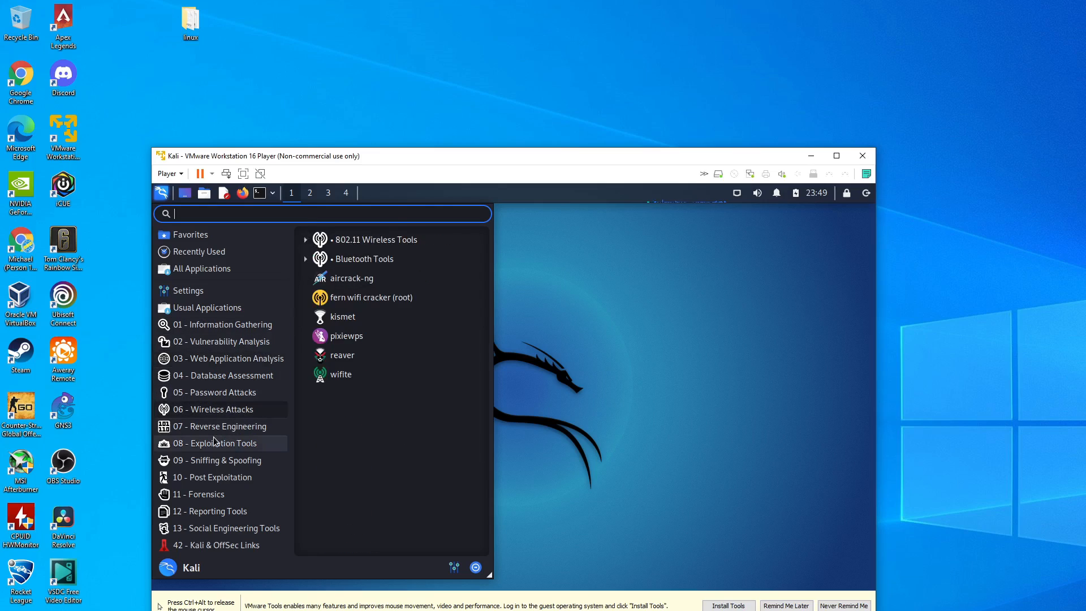
pyautogui.moveTo(212, 459)
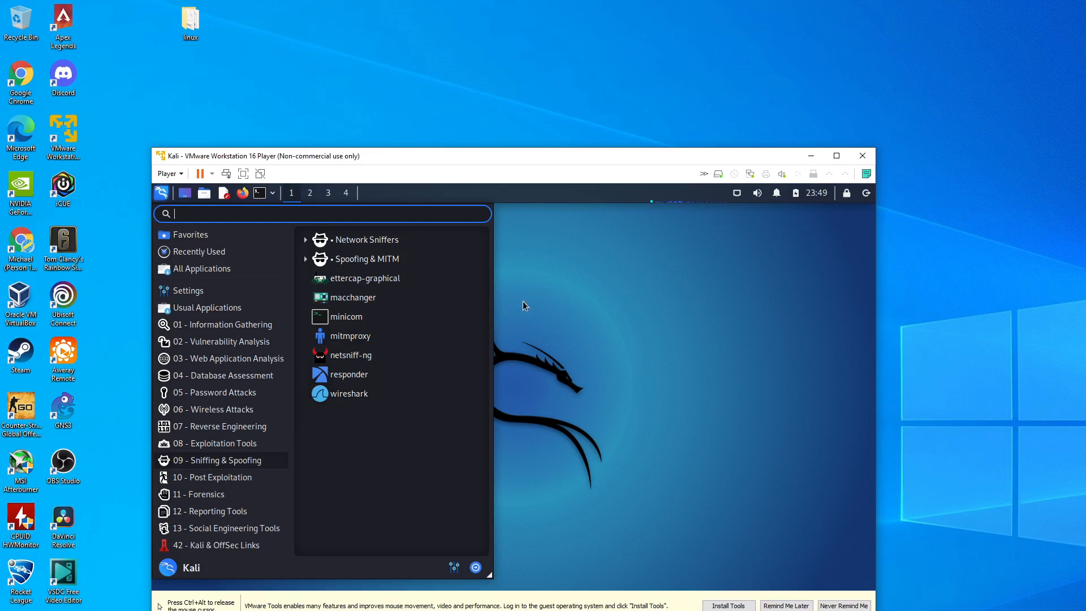
# - Search Kali's application menu for entries matching u
pyautogui.hotkey('ctrl', 'alt')
pyautogui.click(429, 463)
pyautogui.write('u')
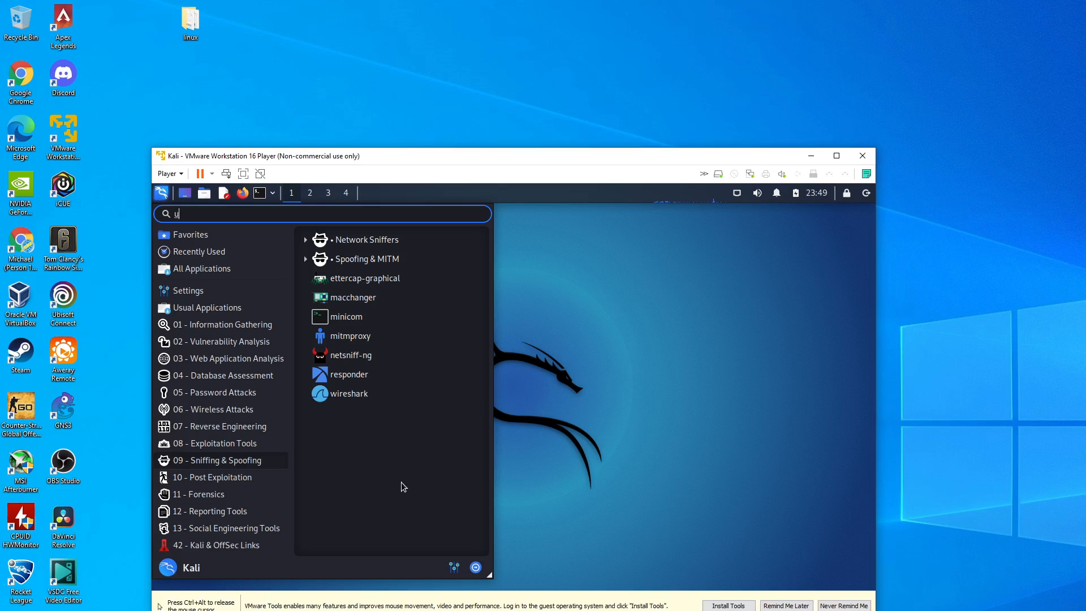